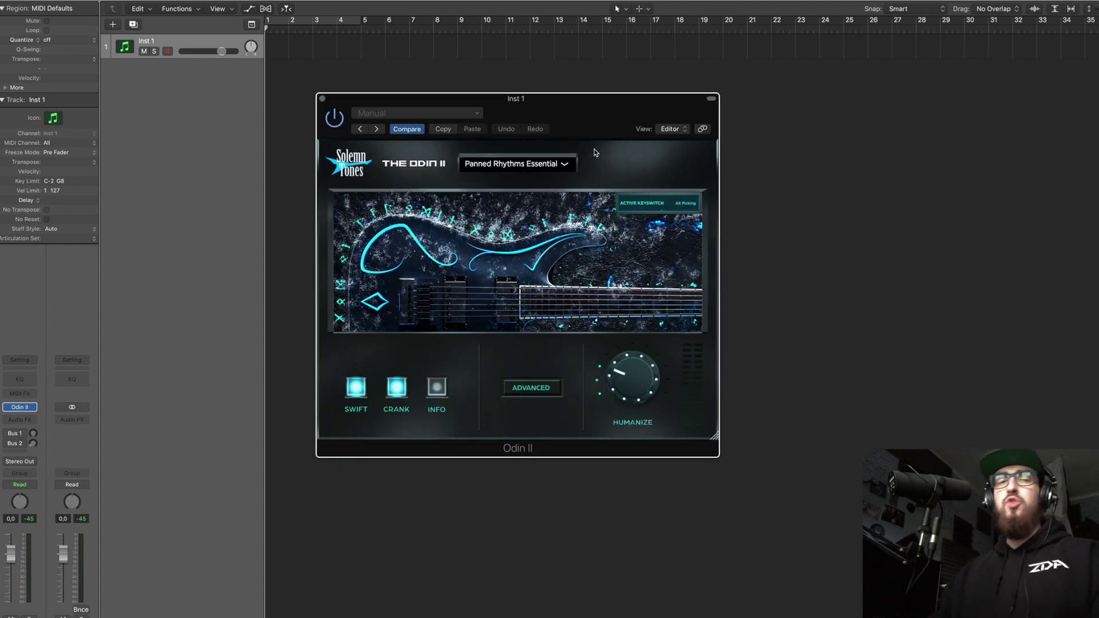
# Review the available Odin II guitar patches, and switch the Crank mode off and back on
pyautogui.click(569, 165)
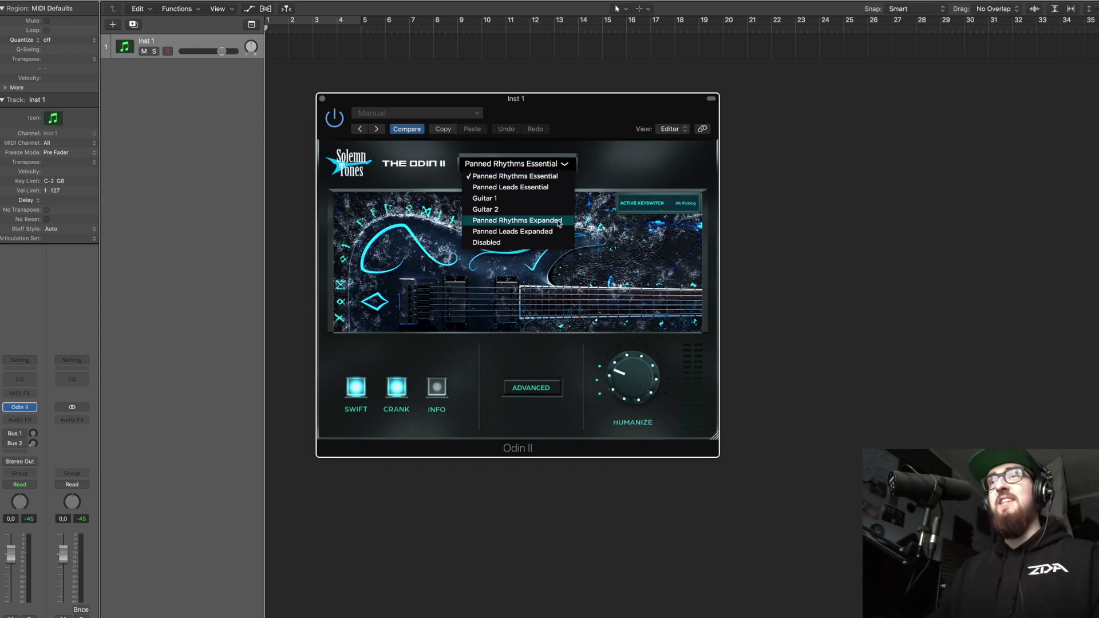
pyautogui.click(597, 196)
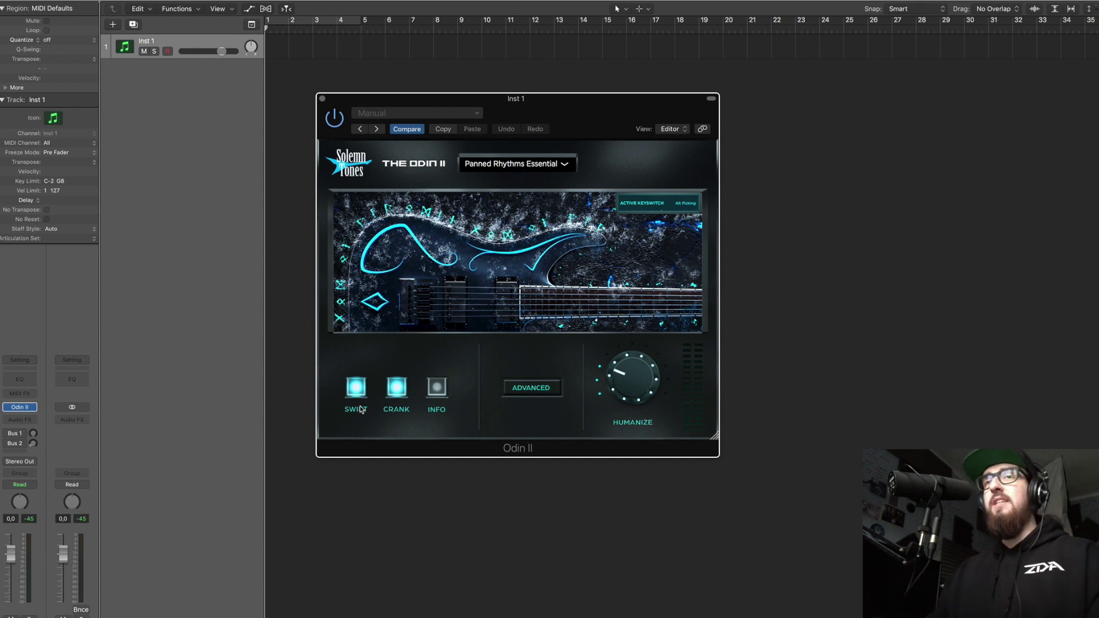
pyautogui.click(363, 399)
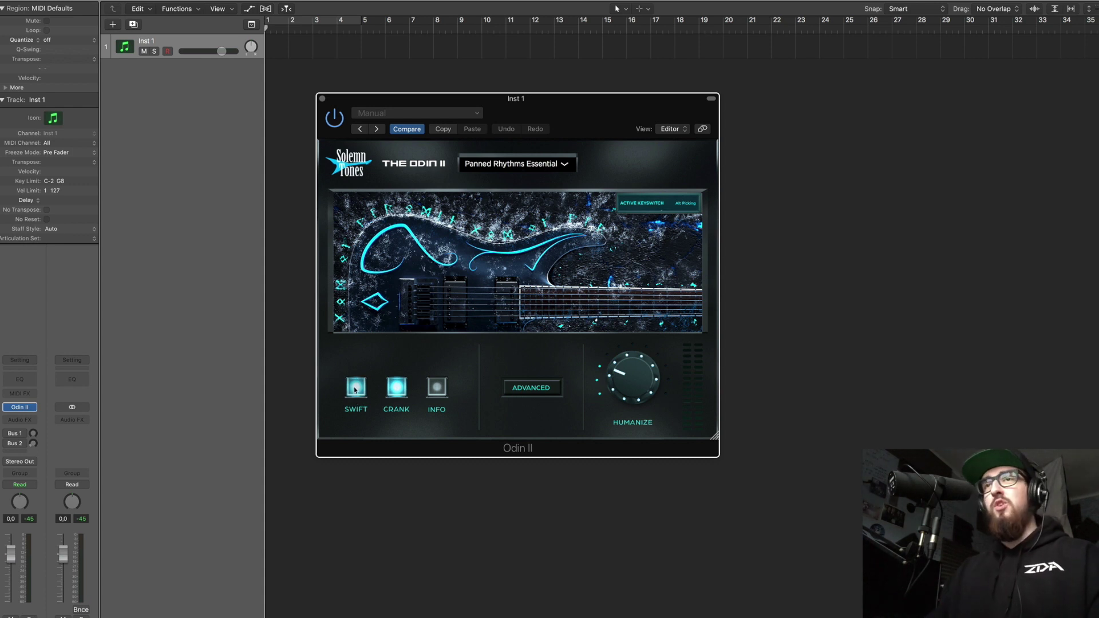
pyautogui.click(399, 399)
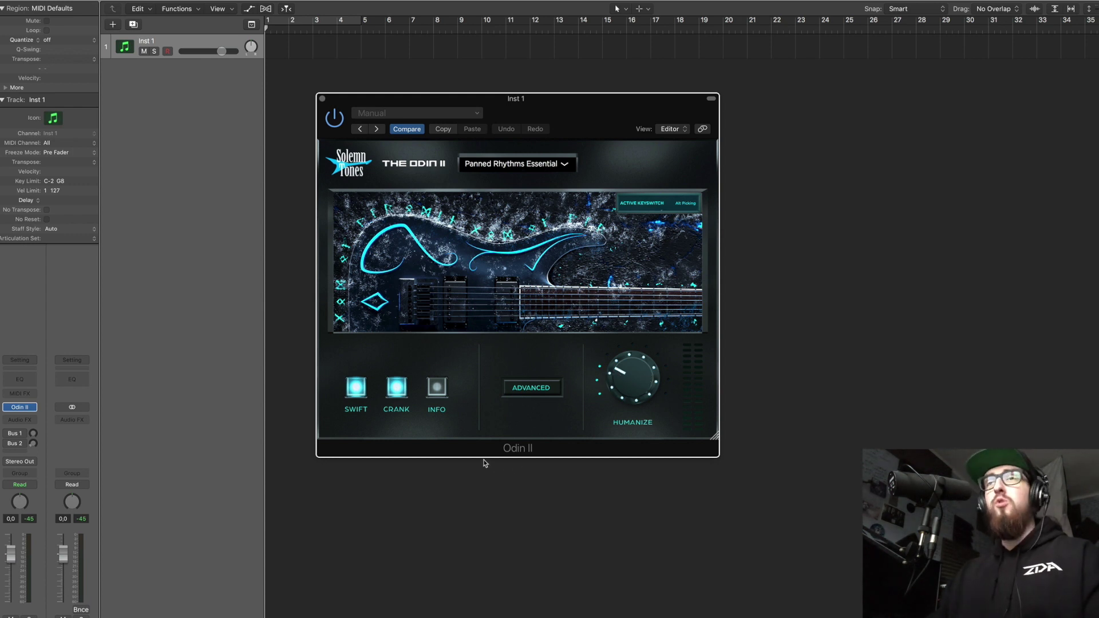
pyautogui.click(405, 385)
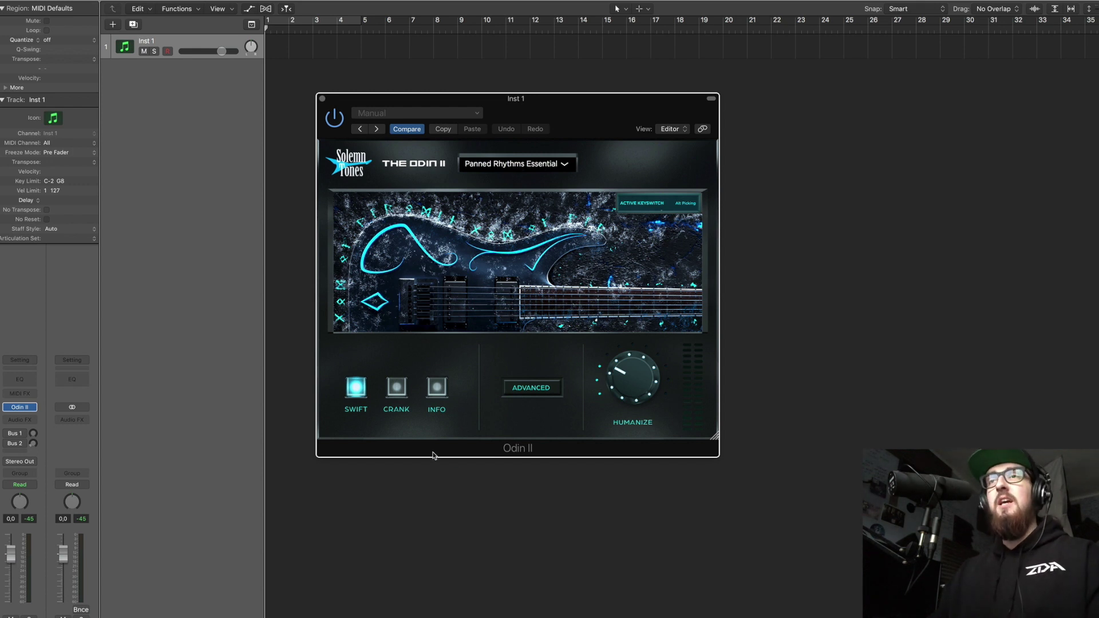
pyautogui.click(397, 387)
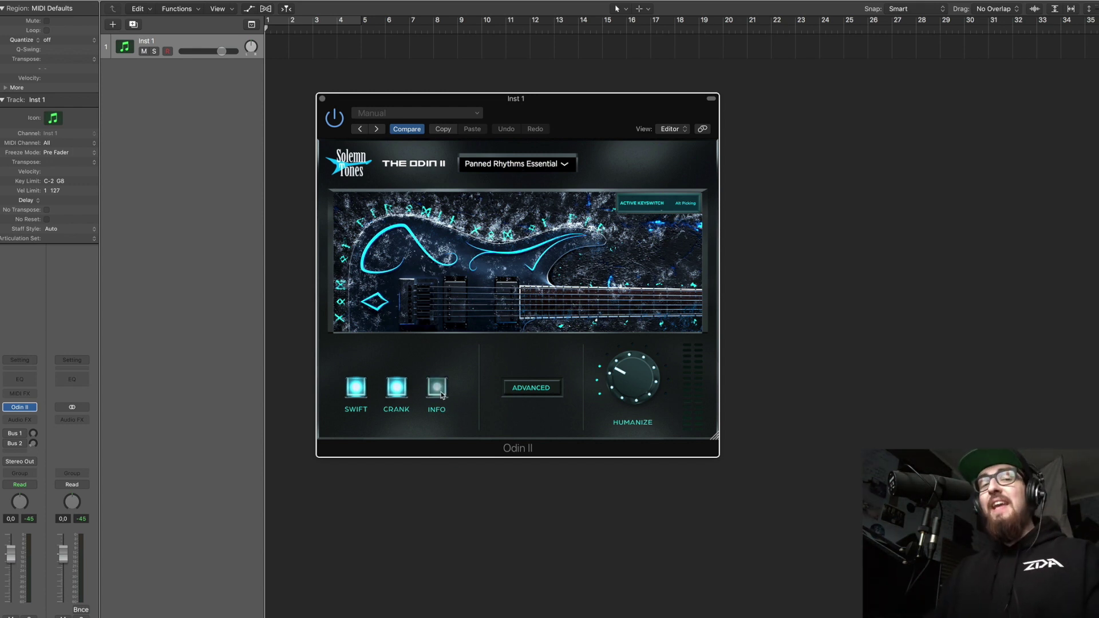
# Show the keyswitch info and compare the listed articulations with Swift mode on and off
pyautogui.click(440, 392)
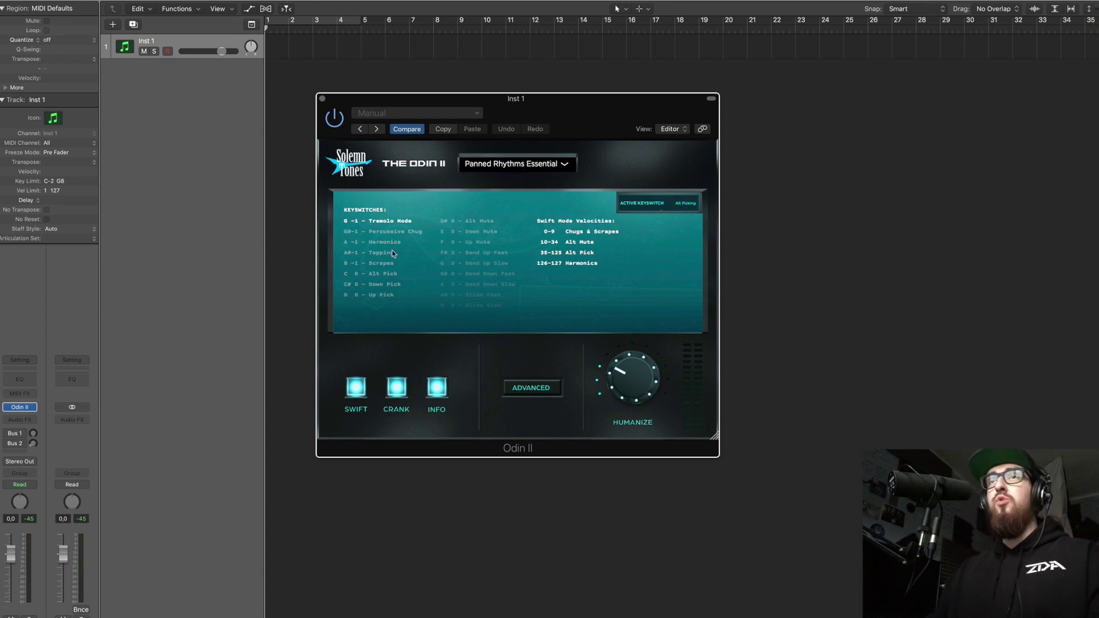
pyautogui.click(356, 395)
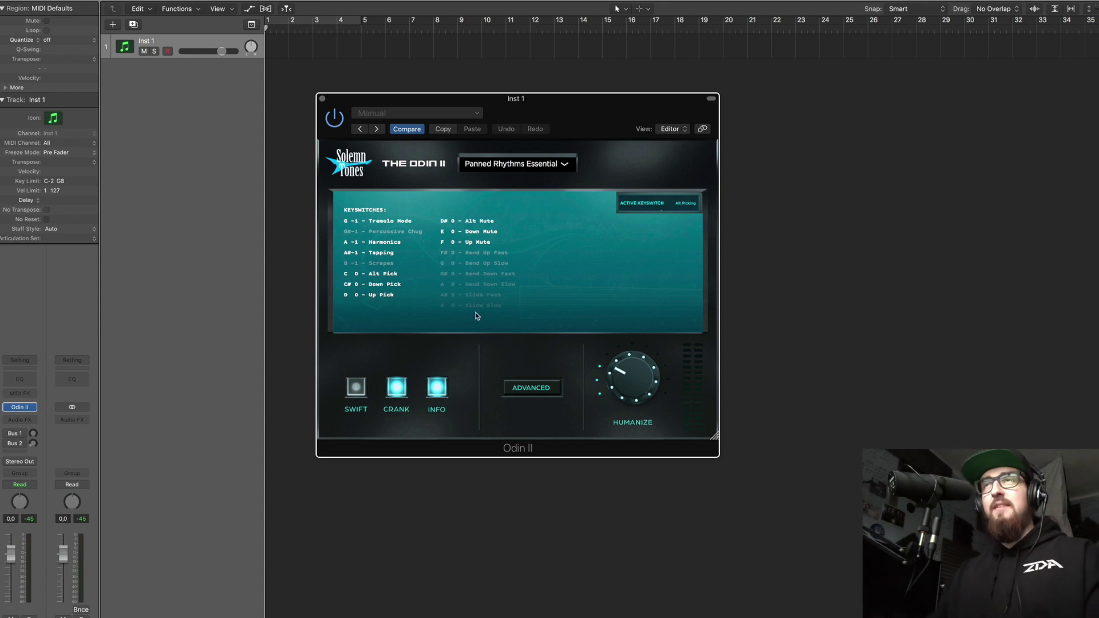
pyautogui.click(535, 164)
pyautogui.click(562, 175)
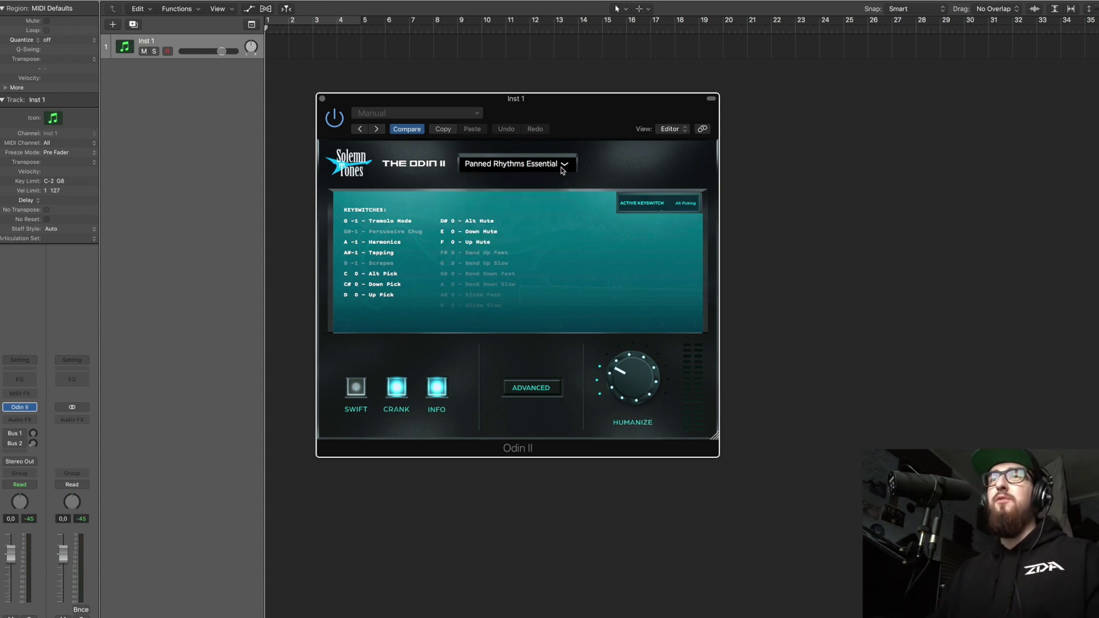
pyautogui.click(355, 387)
pyautogui.click(358, 395)
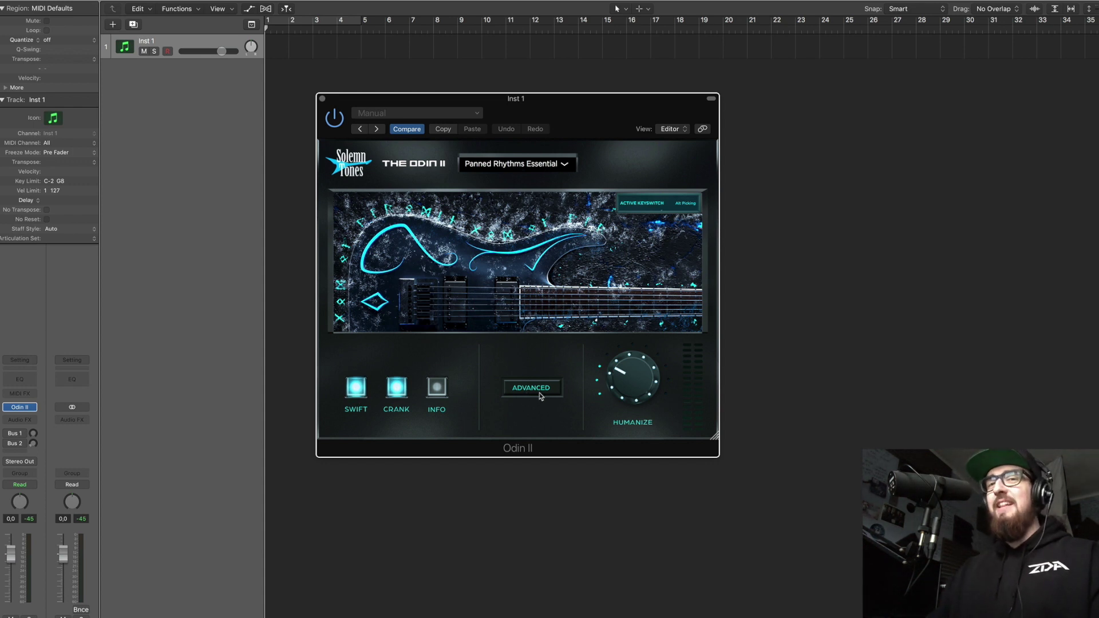
# Raise the Humanize amount to just below its midpoint and move the Odin II window aside
pyautogui.moveTo(641, 379)
pyautogui.mouseDown()
pyautogui.moveTo(622, 403)
pyautogui.moveTo(631, 360)
pyautogui.moveTo(628, 376)
pyautogui.moveTo(619, 346)
pyautogui.moveTo(626, 375)
pyautogui.moveTo(629, 366)
pyautogui.mouseUp()
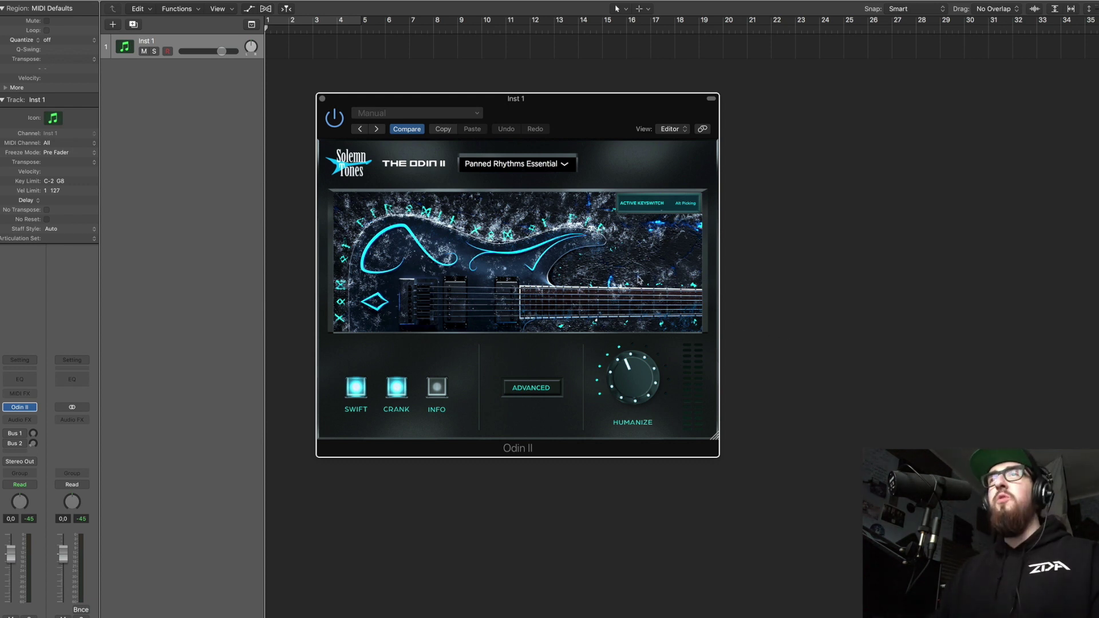
pyautogui.moveTo(321, 101); pyautogui.dragTo(748, 97)
# Create a MIDI region from bar 1 to bar 12 on the Inst 1 track and open it in the Piano Roll
pyautogui.click(620, 9)
pyautogui.click(642, 35)
pyautogui.click(281, 49)
pyautogui.click(618, 8)
pyautogui.click(653, 22)
pyautogui.moveTo(286, 55); pyautogui.dragTo(393, 55)
pyautogui.doubleClick(392, 55)
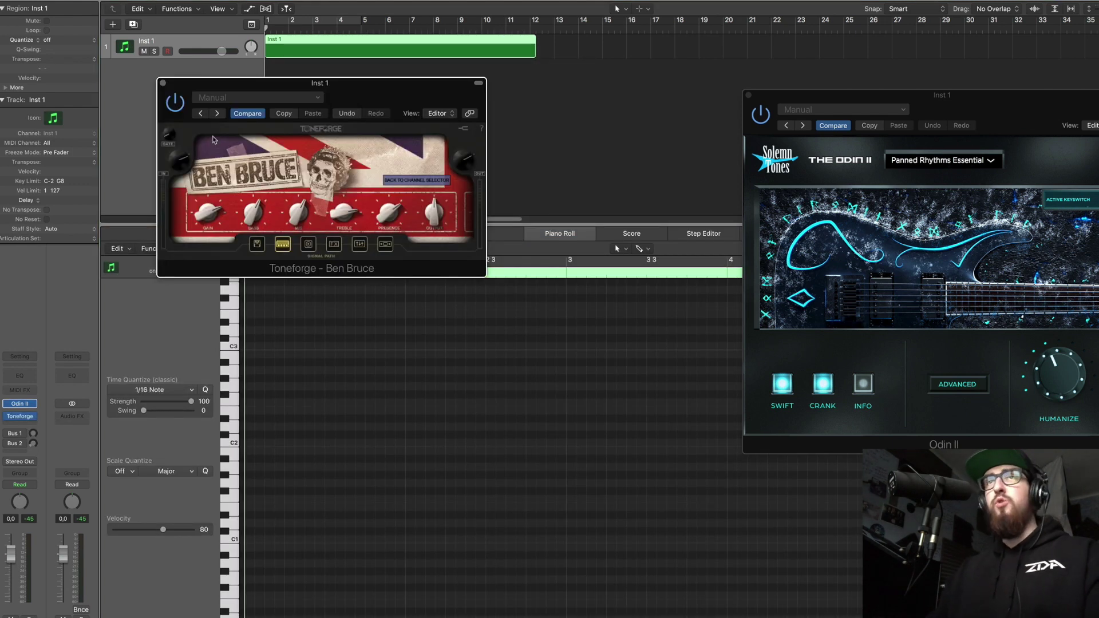
pyautogui.click(163, 83)
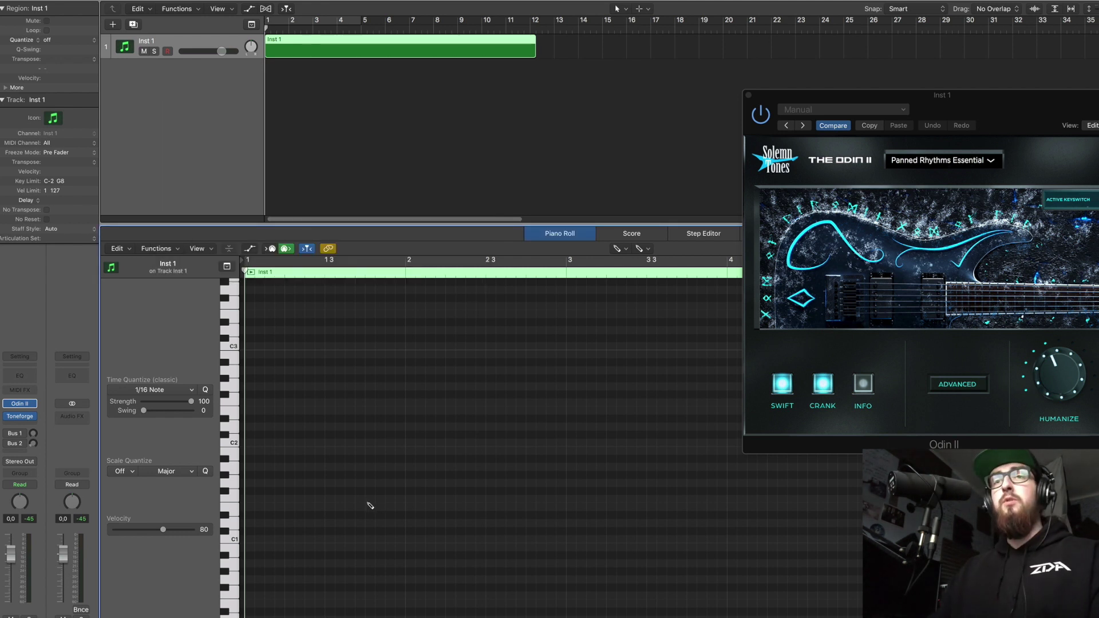
# Draw a sixteenth note in the region and place it on A1 at the start of bar 2
pyautogui.scroll(-2, 309, 470)
pyautogui.click(249, 435)
pyautogui.scroll(1, 362, 456)
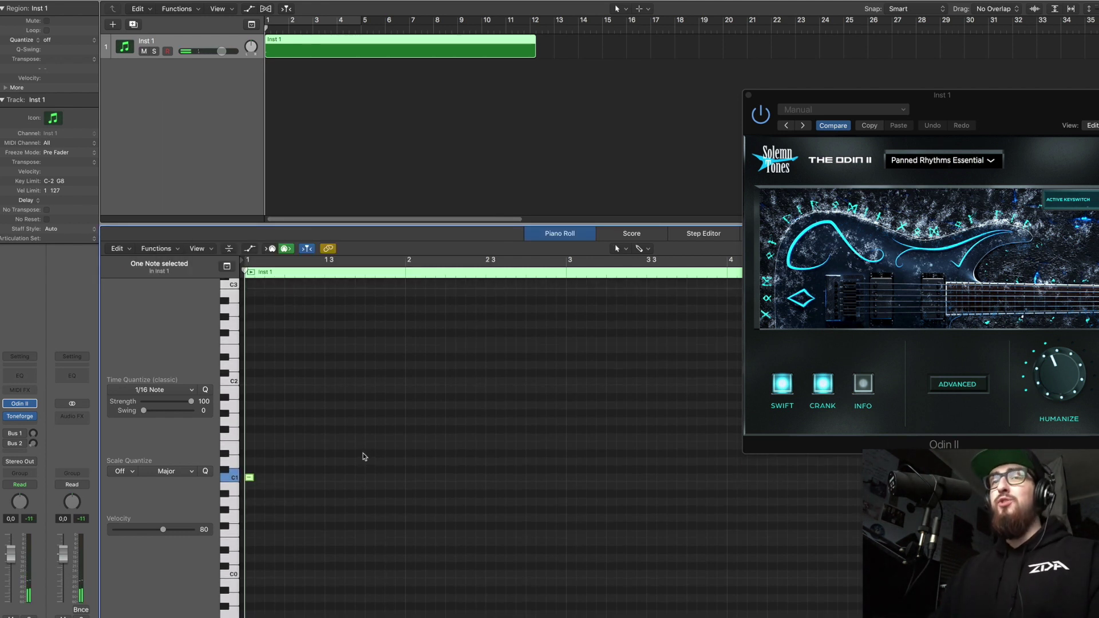
pyautogui.moveTo(249, 482)
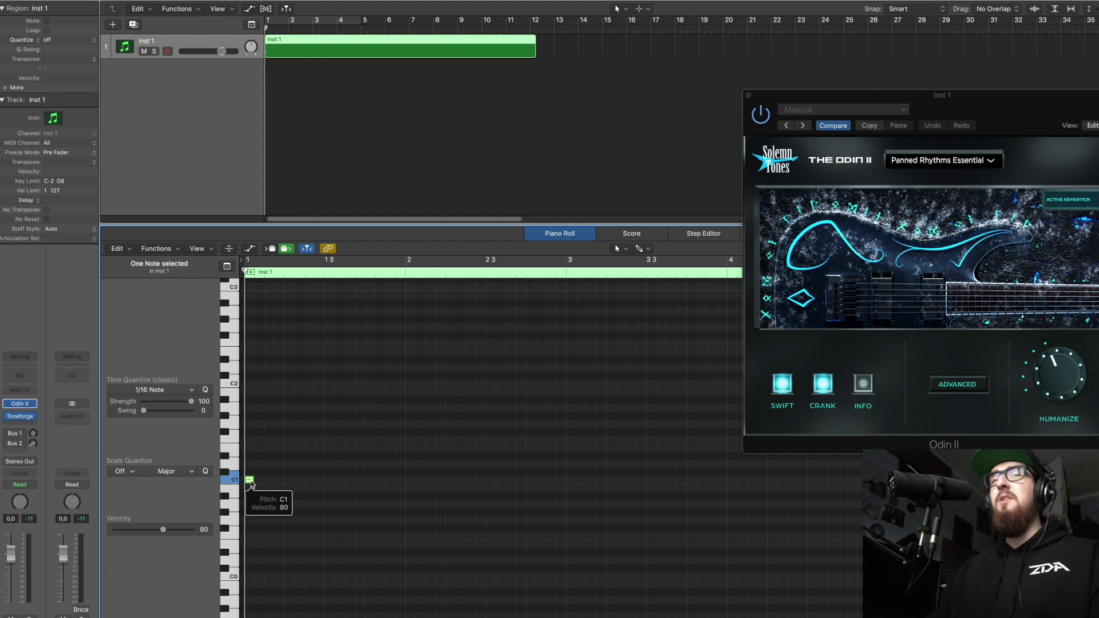
pyautogui.moveTo(250, 484); pyautogui.dragTo(410, 410)
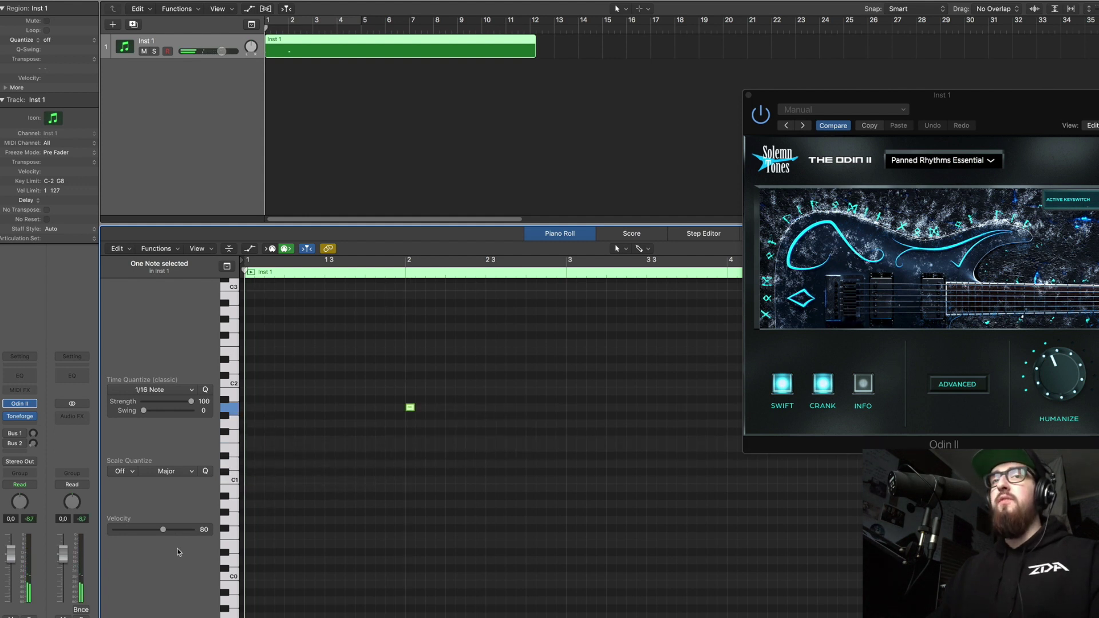
# Repeat the A1 note as 16 consecutive sixteenth notes across bar 2, keeping the plugin window clear of the notes
pyautogui.click(404, 273)
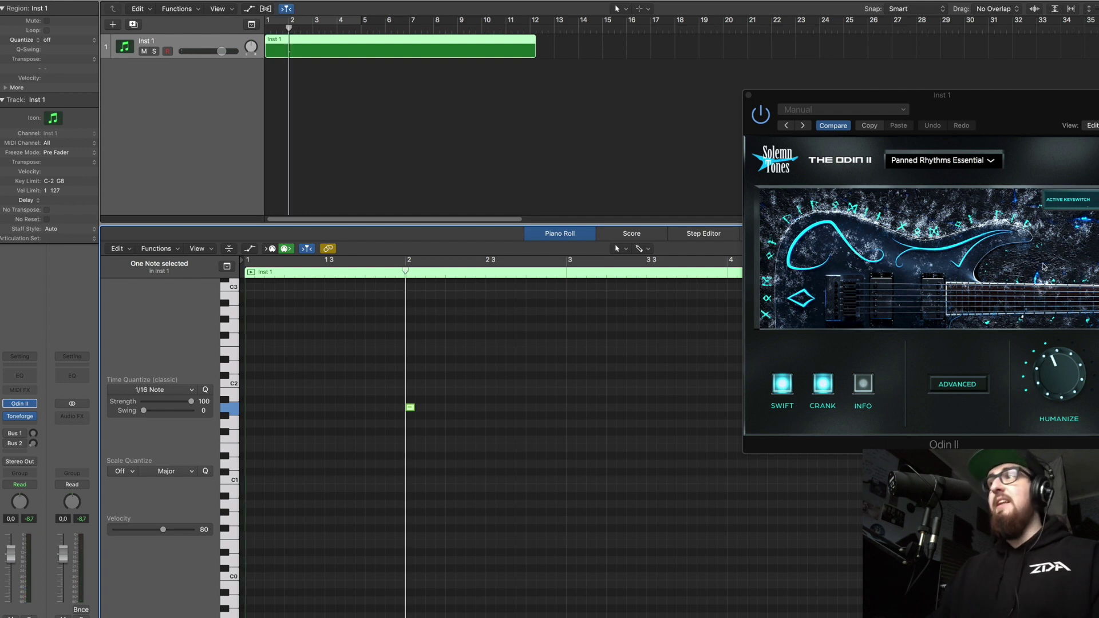
pyautogui.moveTo(1000, 144); pyautogui.dragTo(915, 101)
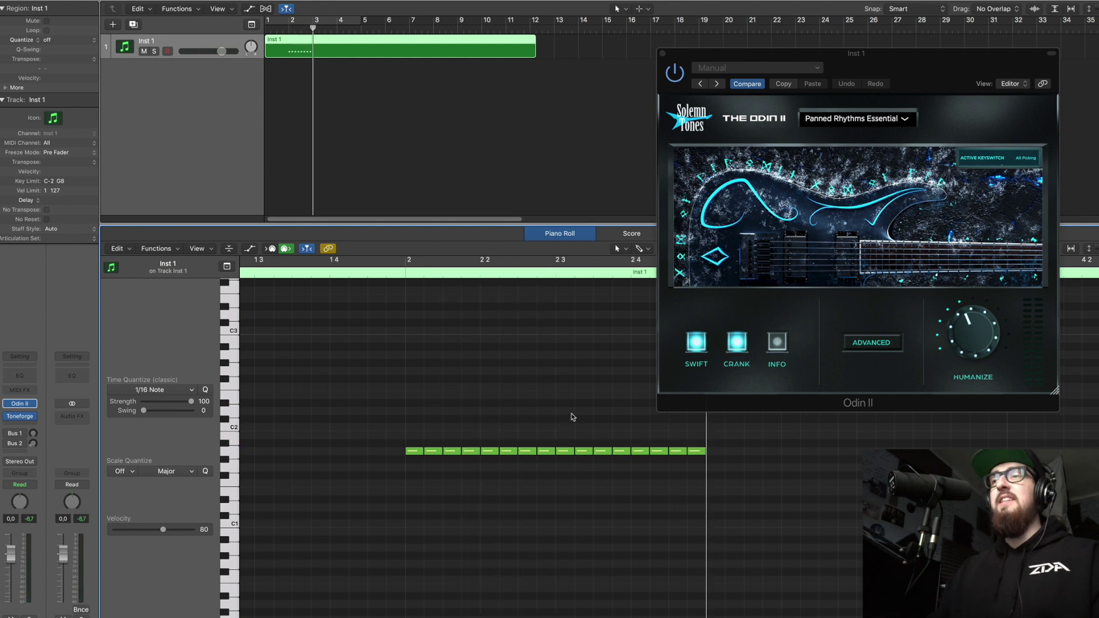
pyautogui.moveTo(894, 65); pyautogui.dragTo(968, 47)
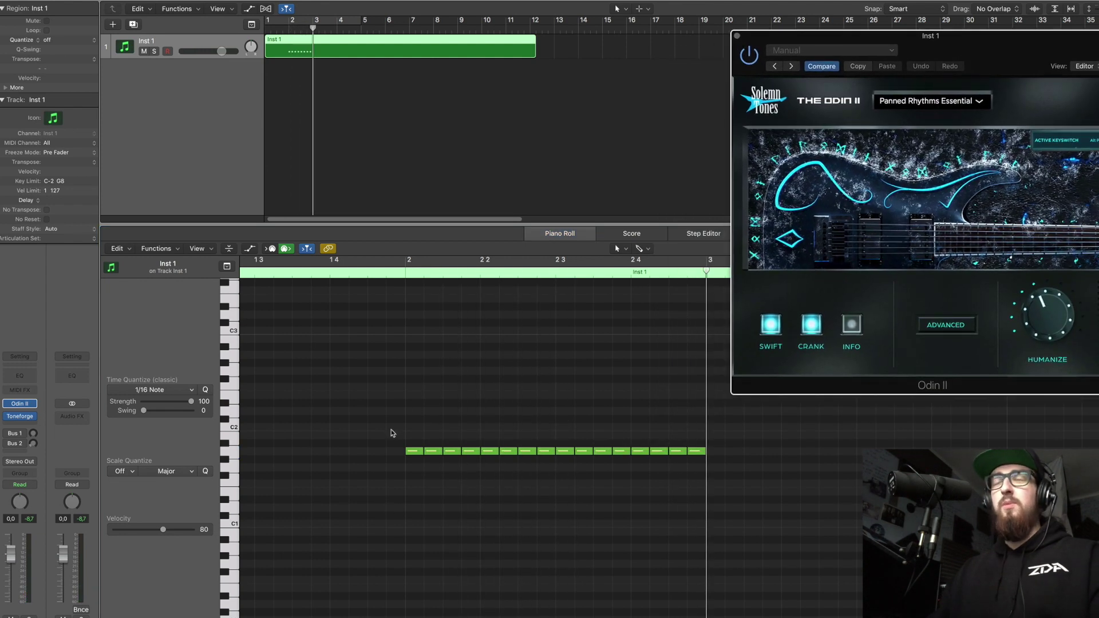
# Shape a riff in bar 2 by raising six of the A1 notes to B1, D2, C2, E2, C2 and E2
pyautogui.moveTo(450, 452); pyautogui.dragTo(490, 412)
pyautogui.moveTo(545, 452); pyautogui.dragTo(546, 428)
pyautogui.moveTo(583, 453); pyautogui.dragTo(584, 396)
pyautogui.click(639, 452)
pyautogui.moveTo(639, 452); pyautogui.dragTo(676, 396)
# Play back the riff from the start of bar 2
pyautogui.click(400, 300)
pyautogui.click(407, 274)
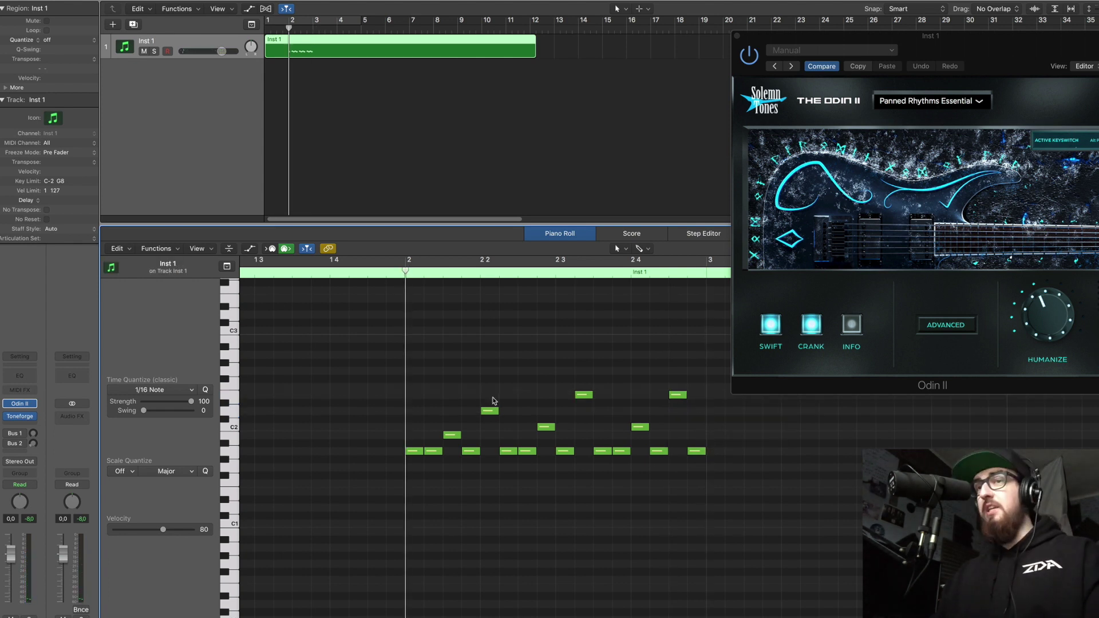
pyautogui.press('space')
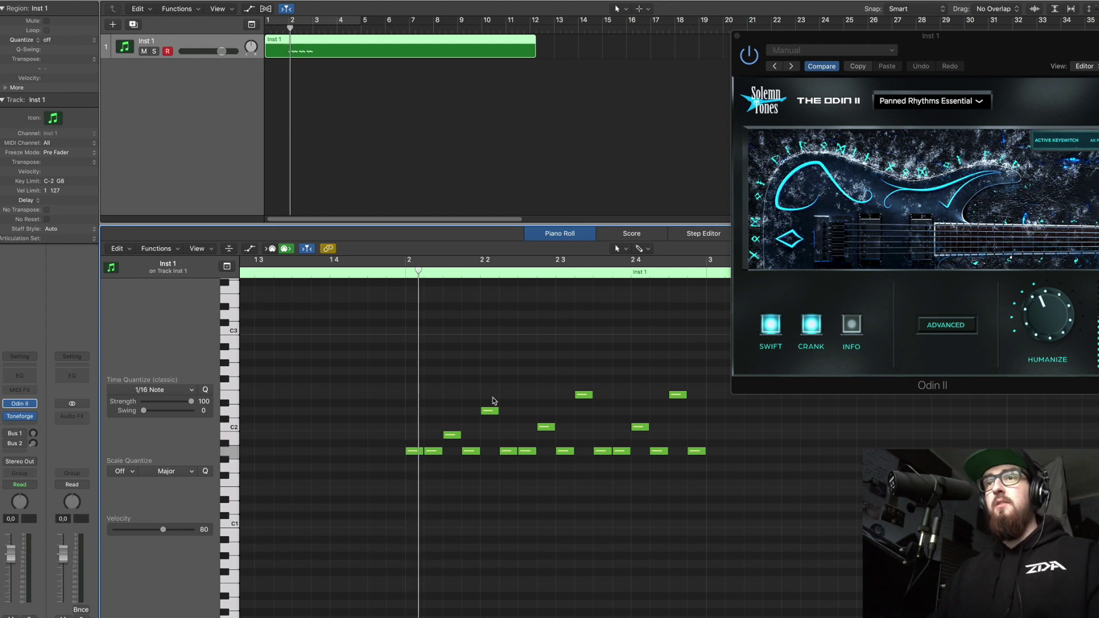
pyautogui.press('space')
pyautogui.click(405, 273)
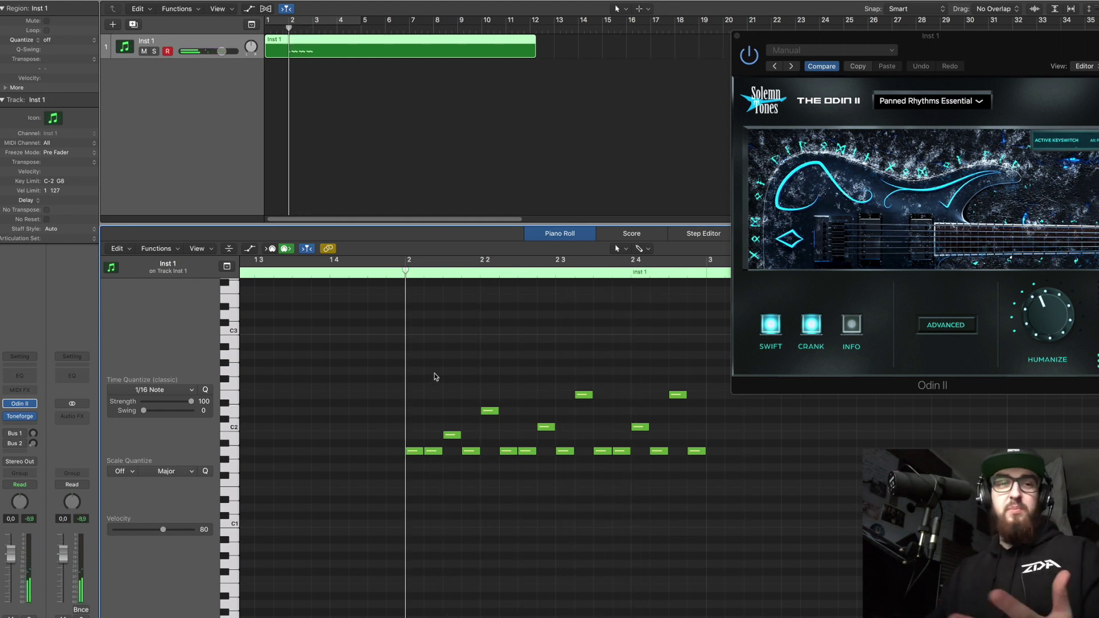
# Set the velocity of the ten A1 notes in the riff to 28
pyautogui.scroll(4, 441, 378)
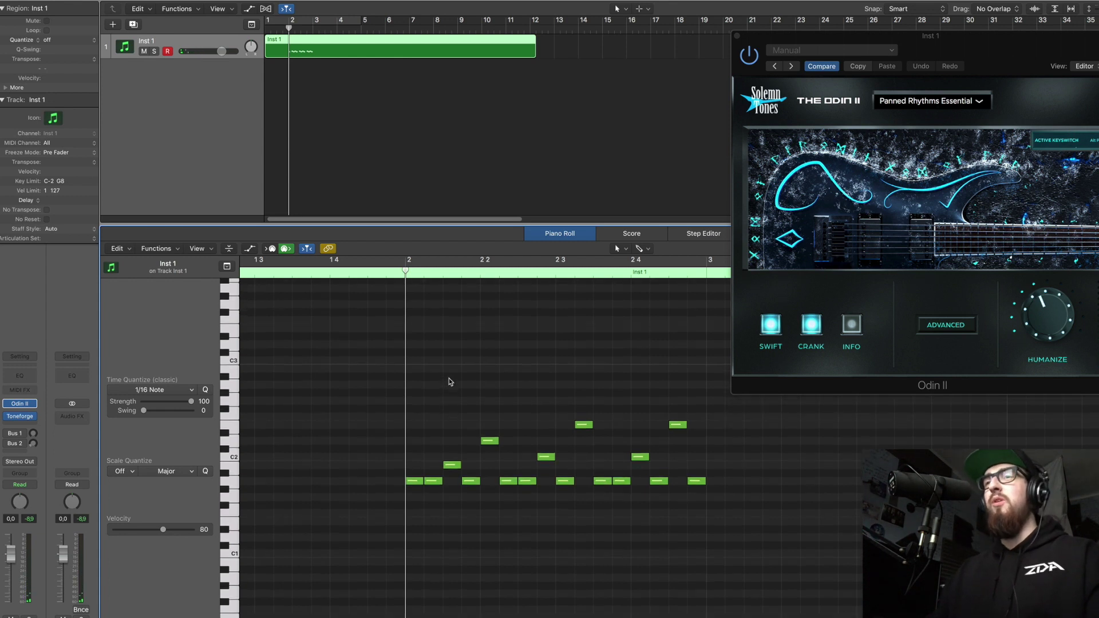
pyautogui.scroll(-2, 463, 449)
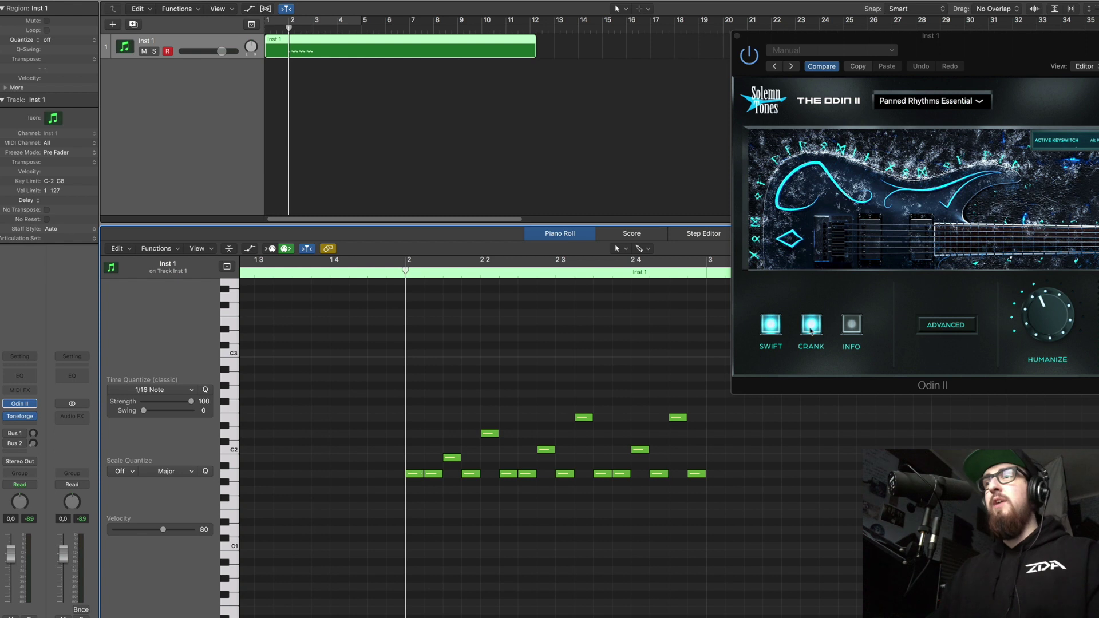
pyautogui.moveTo(386, 497); pyautogui.dragTo(756, 472)
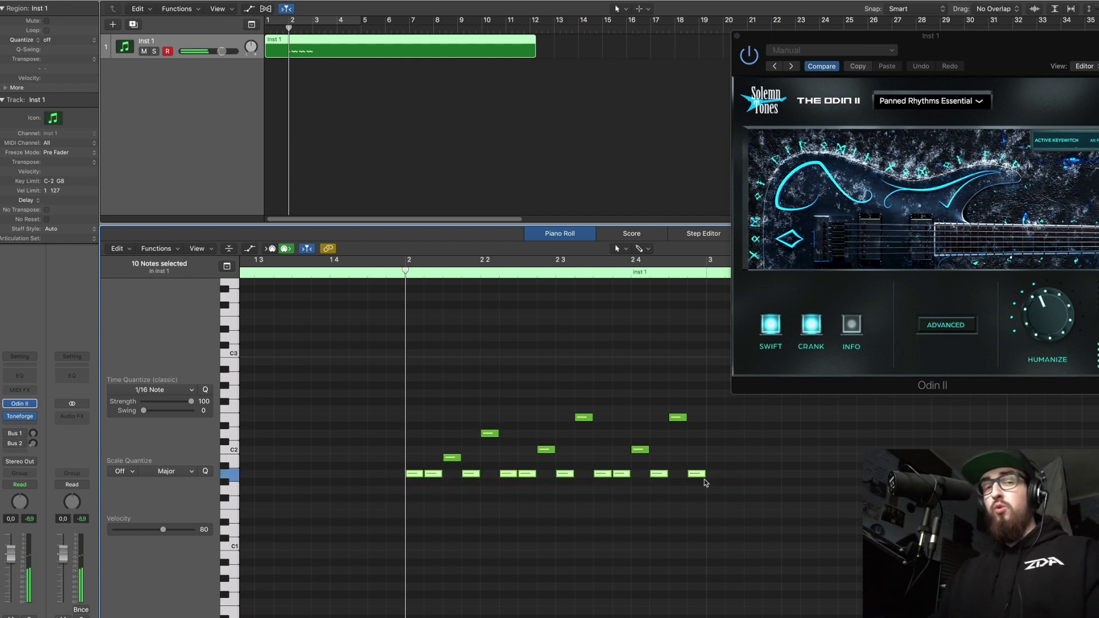
pyautogui.moveTo(163, 530); pyautogui.dragTo(133, 533)
pyautogui.click(454, 382)
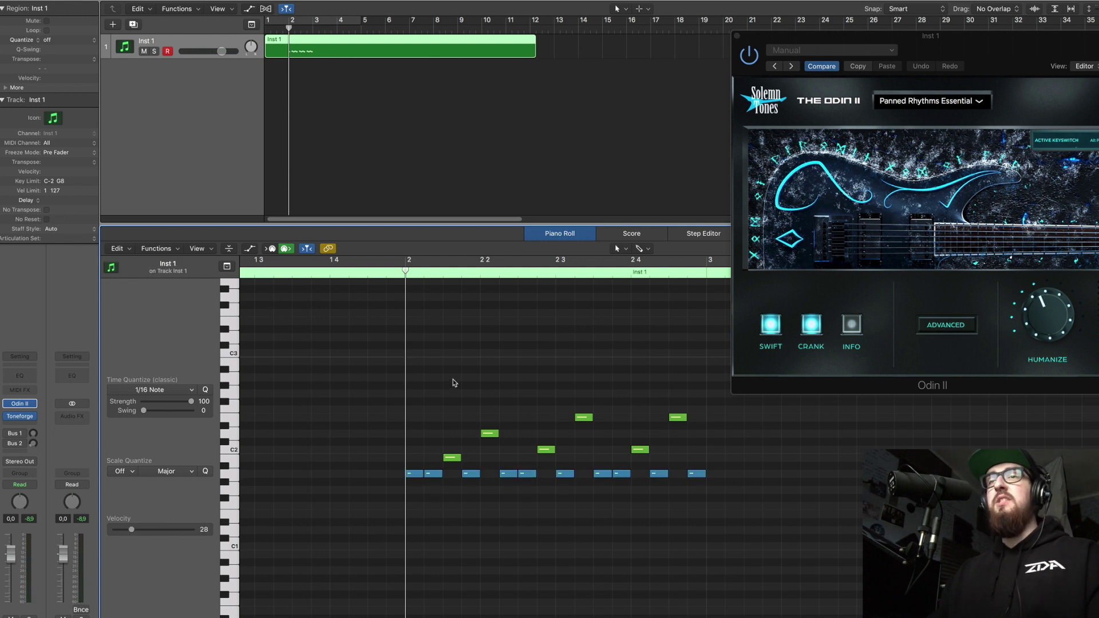
# Play the riff and set the velocity of all its A1 notes to 107 for comparison
pyautogui.press('space')
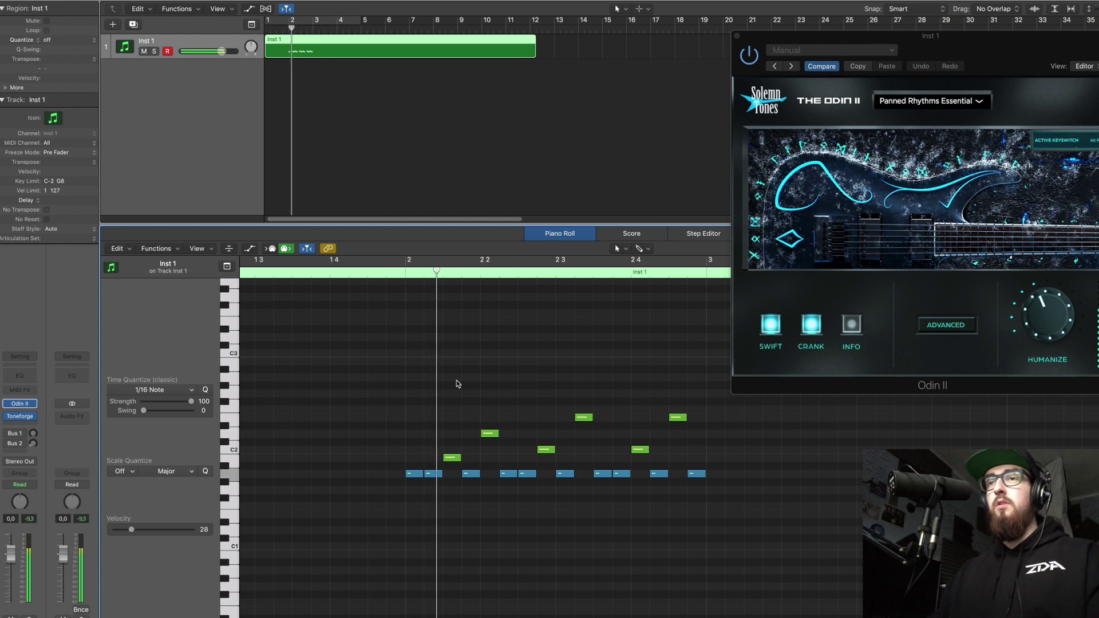
pyautogui.click(229, 474)
pyautogui.moveTo(186, 532); pyautogui.dragTo(177, 534)
pyautogui.click(403, 276)
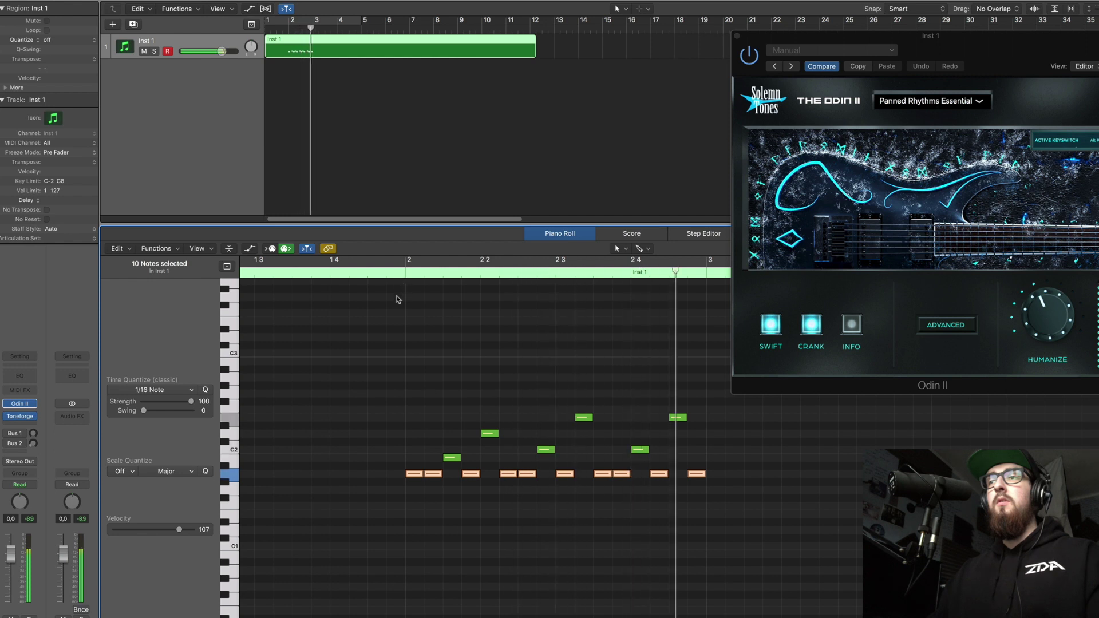
# Set the A1 notes' velocity to 29 and listen to the riff again from bar 2
pyautogui.click(139, 532)
pyautogui.moveTo(139, 533); pyautogui.dragTo(131, 533)
pyautogui.click(406, 272)
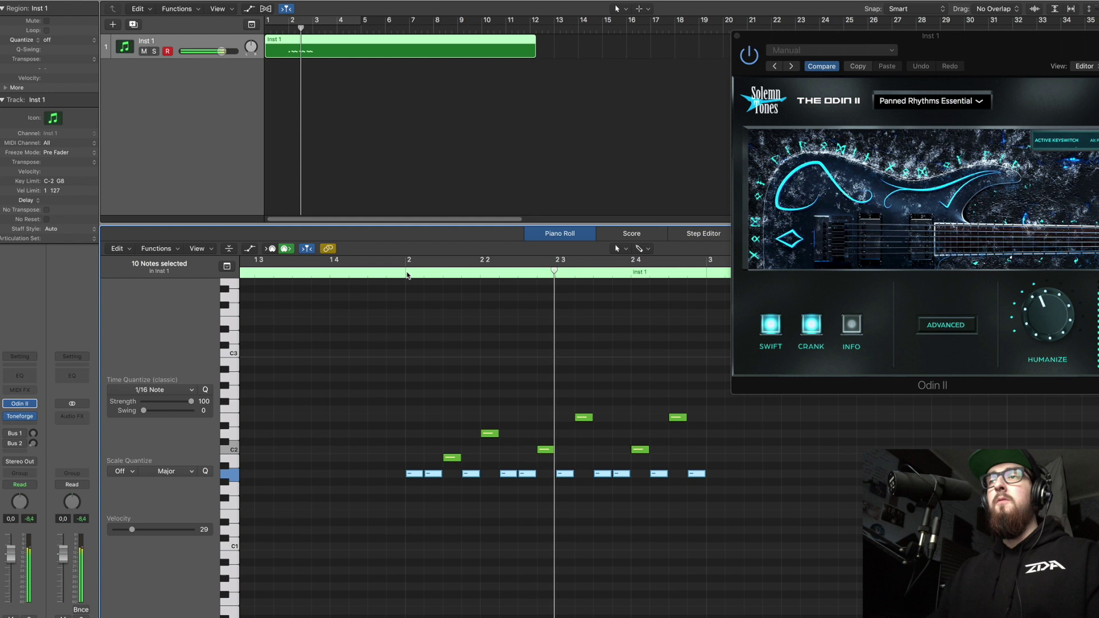
pyautogui.click(464, 372)
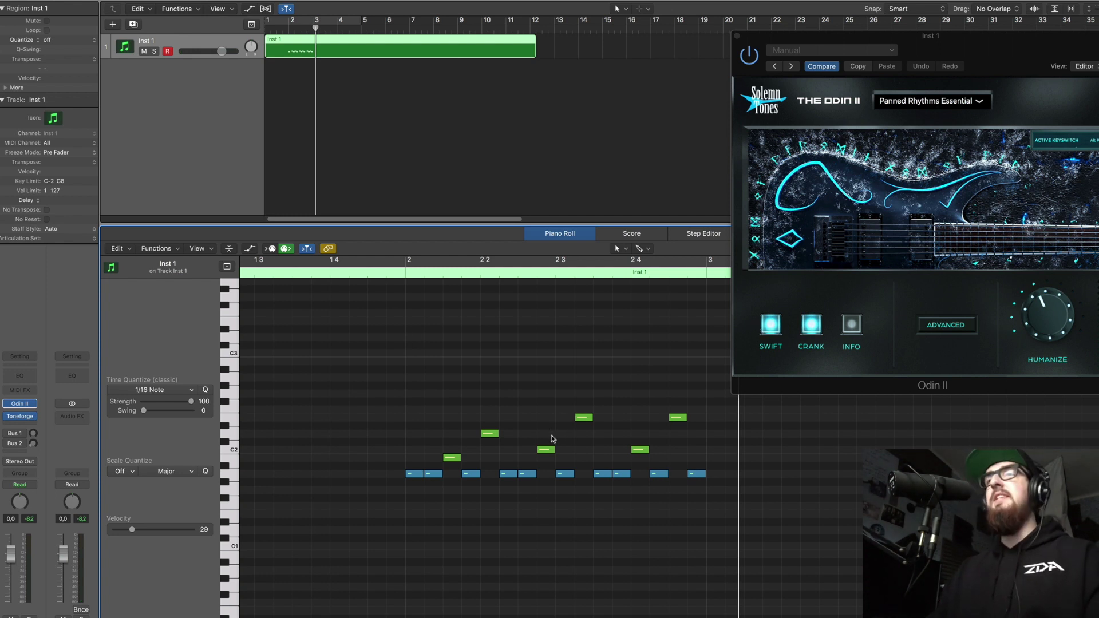
# Delete the riff's higher notes and fill bar 2 with 16 sixteenth notes on A1 at velocity 106
pyautogui.hscroll(5, 282, 553)
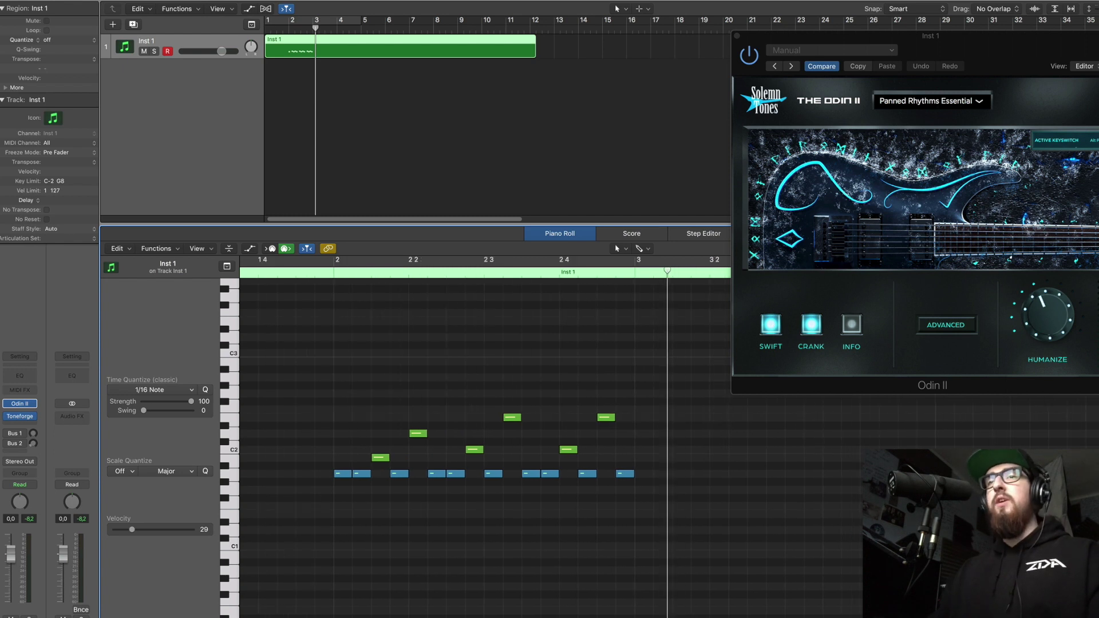
pyautogui.click(333, 274)
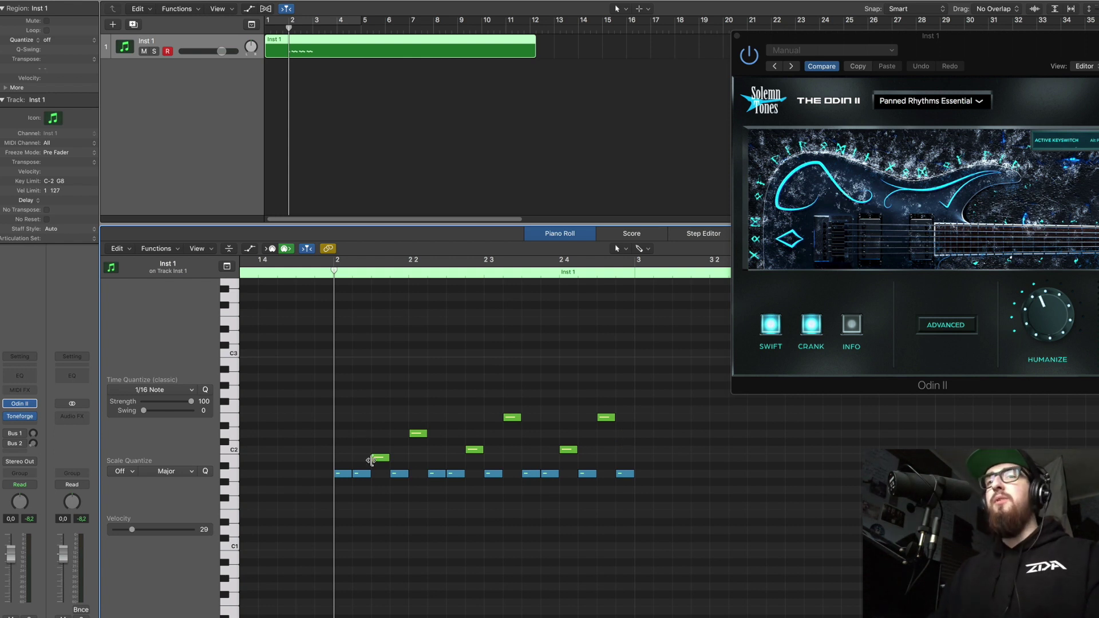
pyautogui.moveTo(366, 402); pyautogui.dragTo(684, 468)
pyautogui.press('Delete')
pyautogui.moveTo(380, 453); pyautogui.dragTo(785, 508)
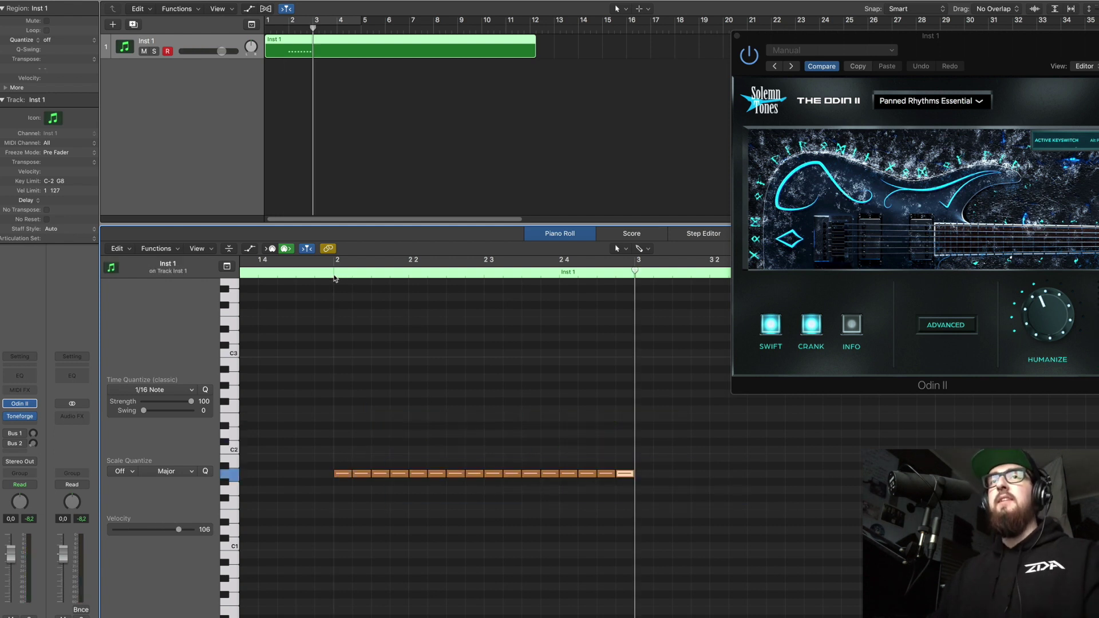
# Play back the repeated A1 notes from the start of bar 2
pyautogui.click(334, 272)
pyautogui.press('space')
pyautogui.press('space')
pyautogui.scroll(-2, 449, 437)
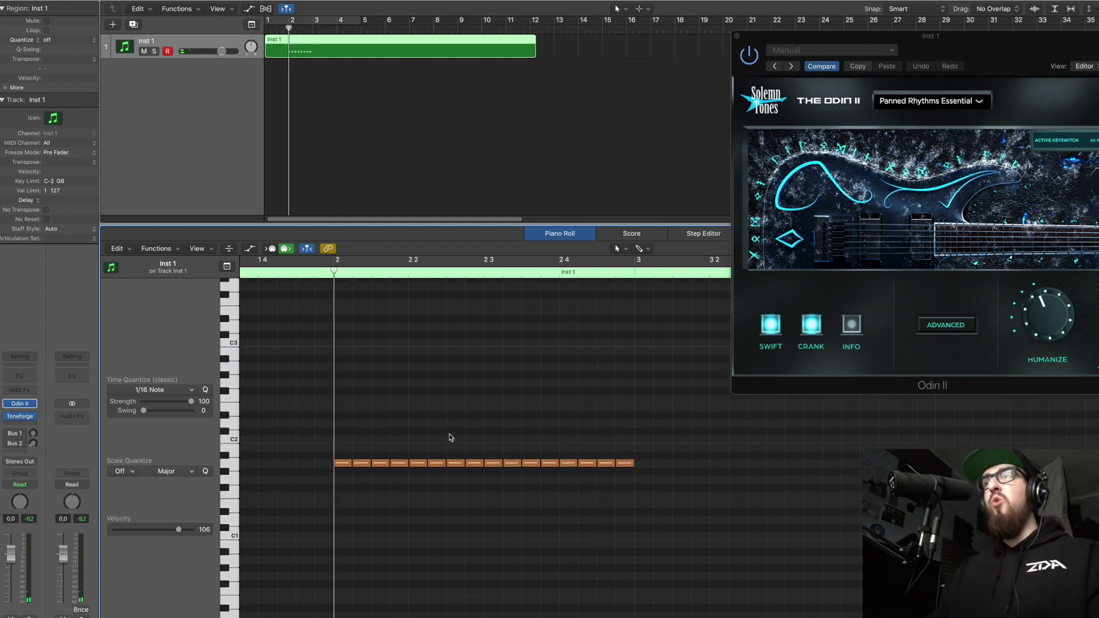
pyautogui.scroll(2, 351, 492)
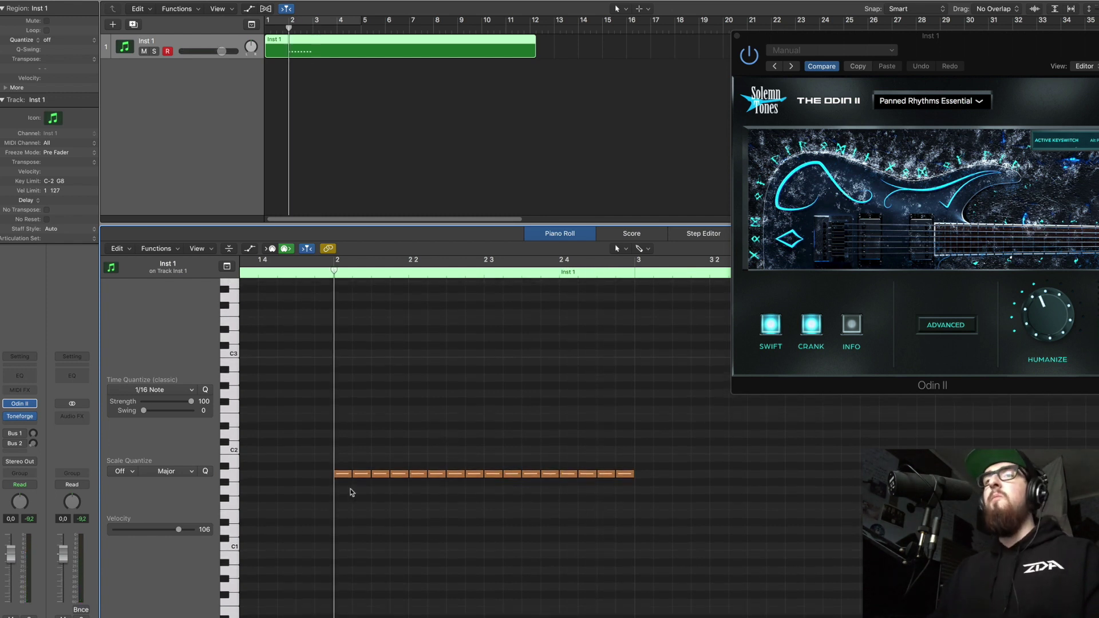
# Copy the first A1 note down to C1 at bar 2 and show Odin II's keyswitch information
pyautogui.moveTo(343, 475)
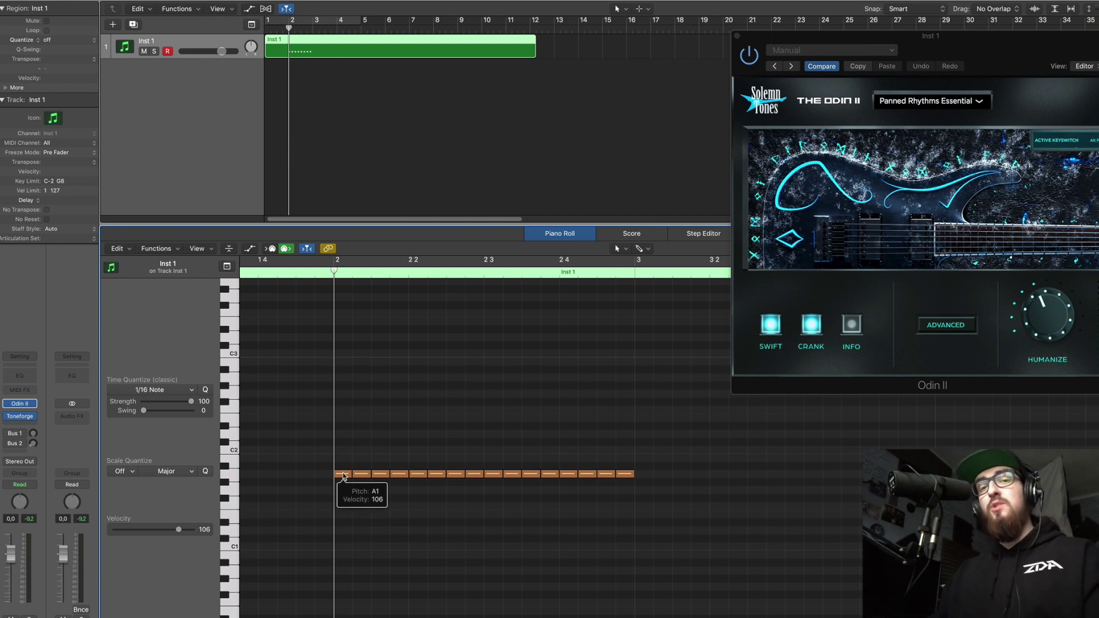
pyautogui.moveTo(343, 476); pyautogui.dragTo(343, 547)
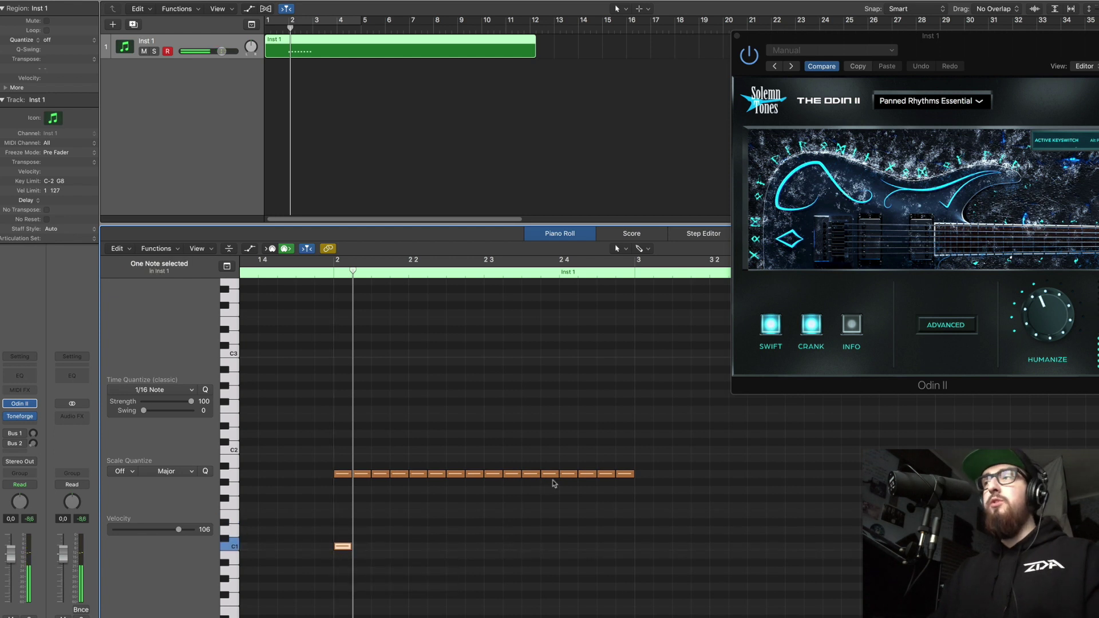
pyautogui.click(850, 325)
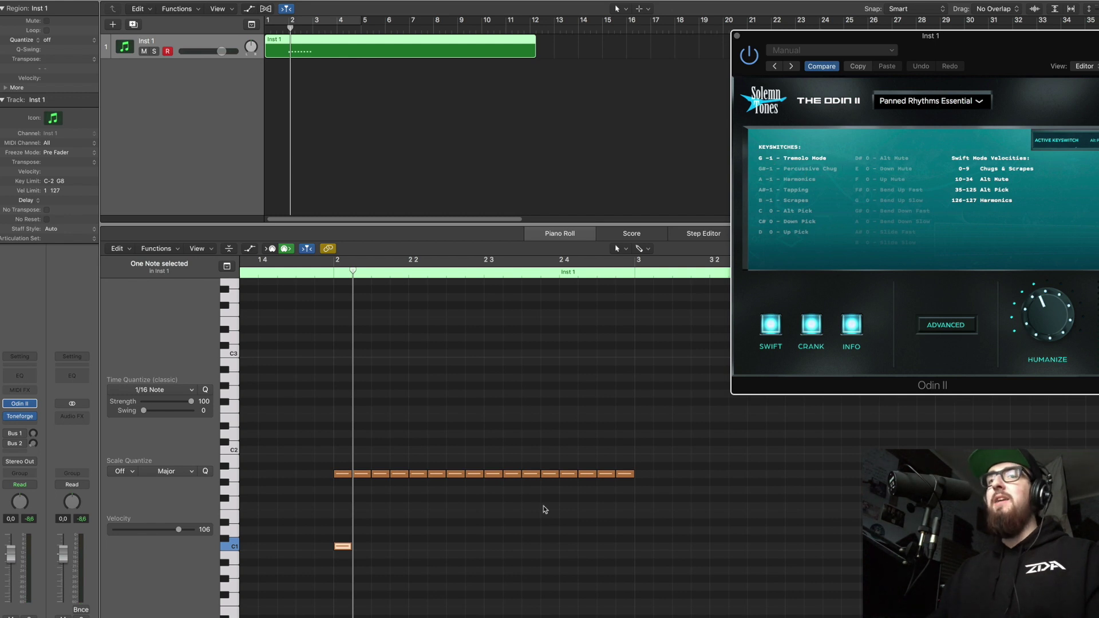
# Move the copied note down to G-1 and lengthen it across bar 2 as the Tremolo Mode keyswitch
pyautogui.scroll(-5, 358, 548)
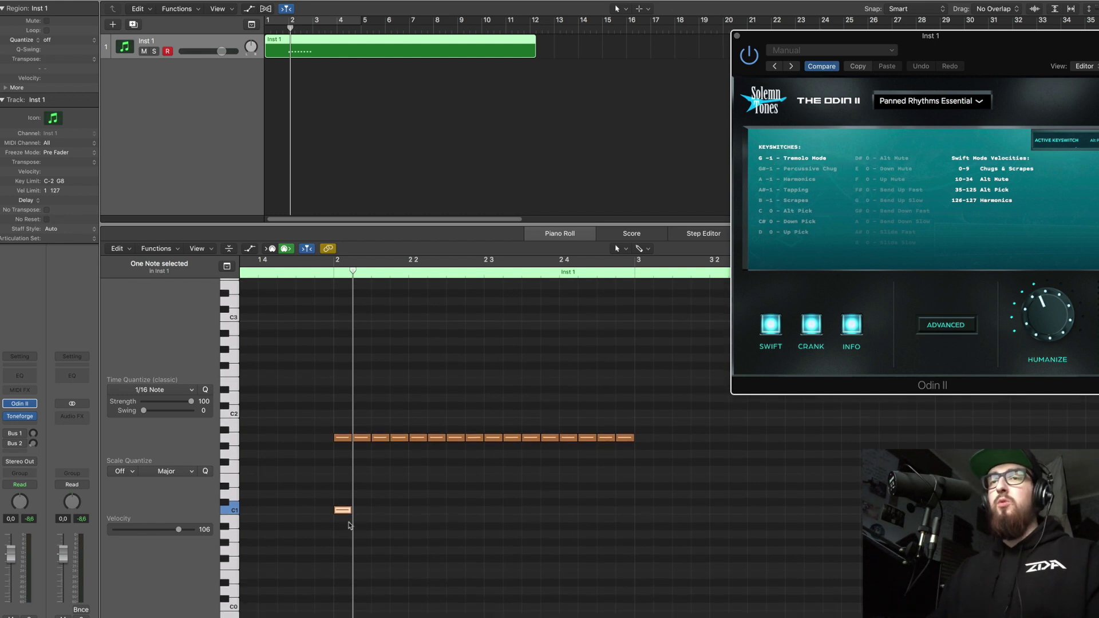
pyautogui.moveTo(342, 459); pyautogui.dragTo(634, 558)
pyautogui.moveTo(353, 515); pyautogui.dragTo(335, 312)
pyautogui.click(369, 404)
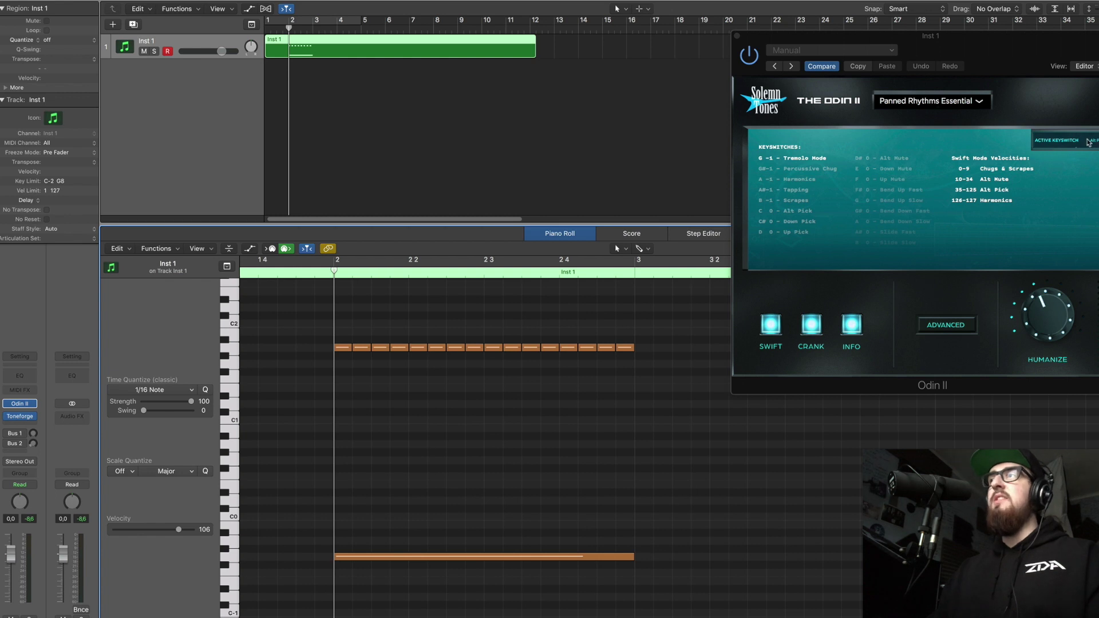
# Play back the A1 notes in bar 2 with the tremolo keyswitch held, and stop
pyautogui.press('space')
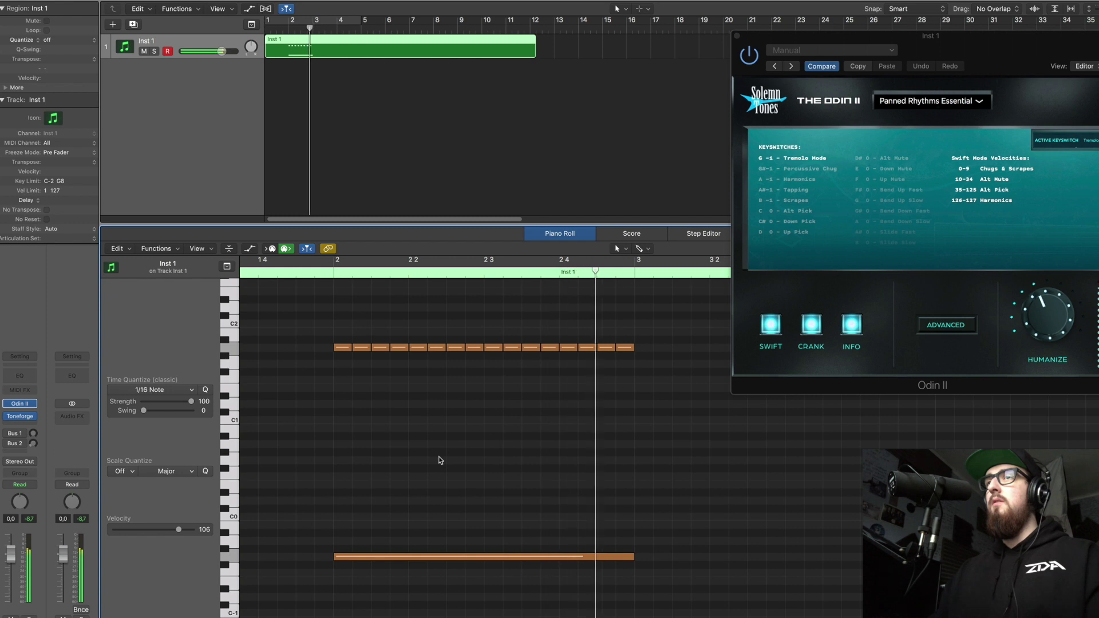
pyautogui.press('space')
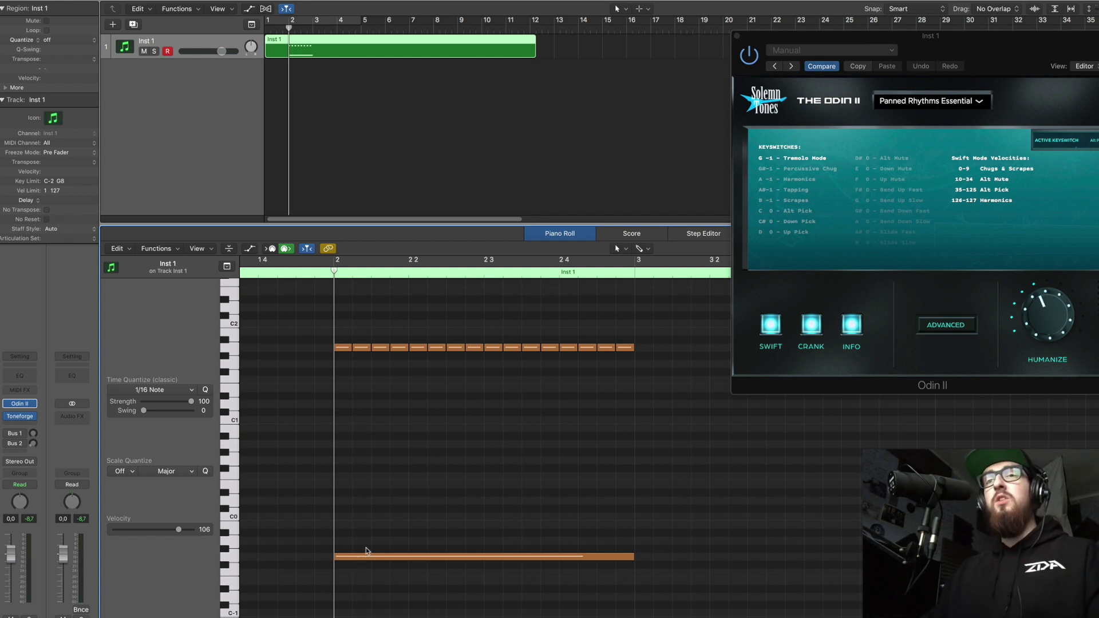
pyautogui.scroll(2, 662, 431)
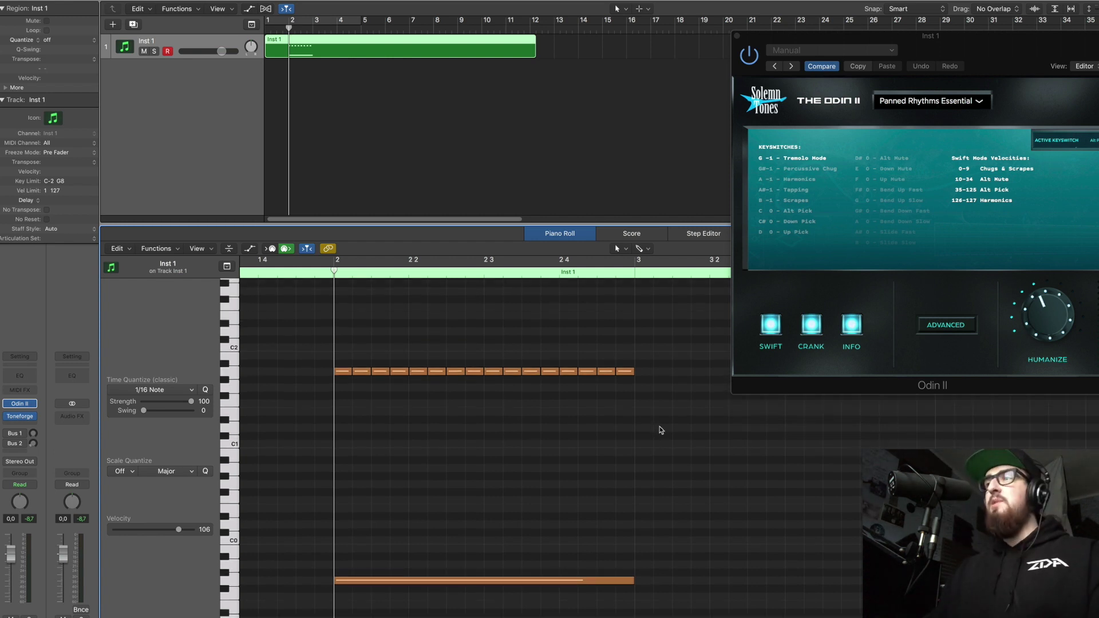
# Hide the keyswitch information and open Odin II's Advanced Settings
pyautogui.moveTo(964, 47); pyautogui.dragTo(907, 73)
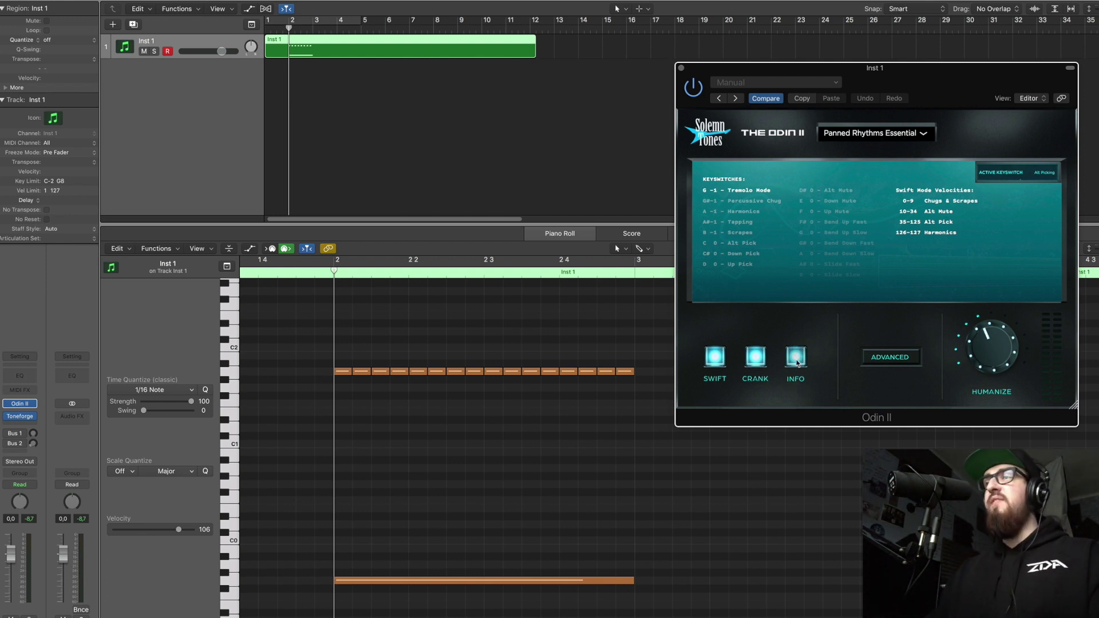
pyautogui.click(796, 359)
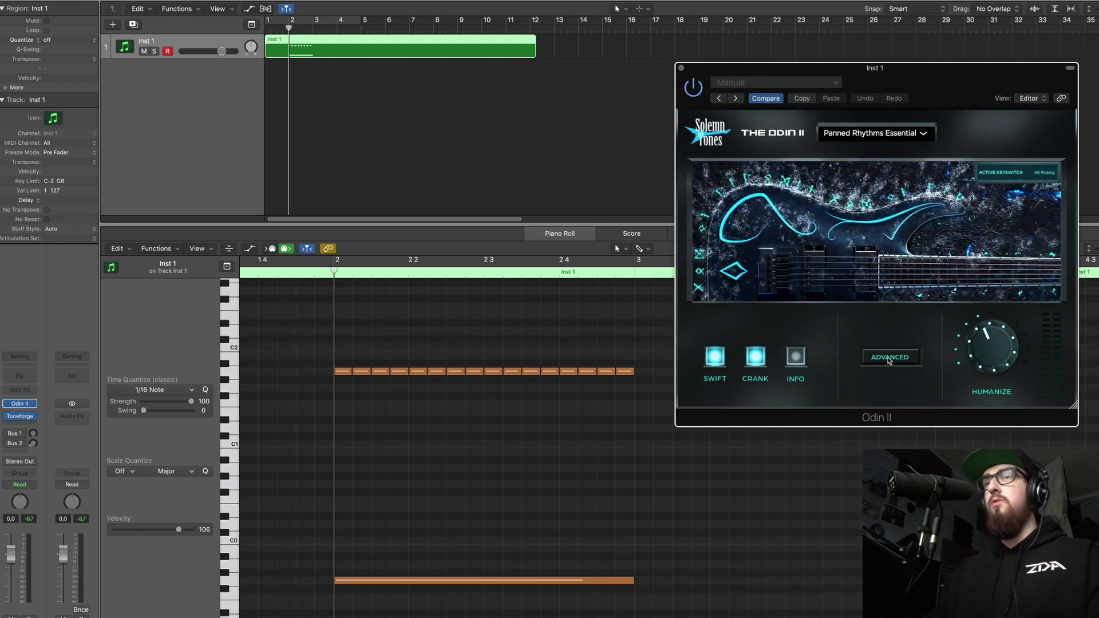
pyautogui.click(889, 359)
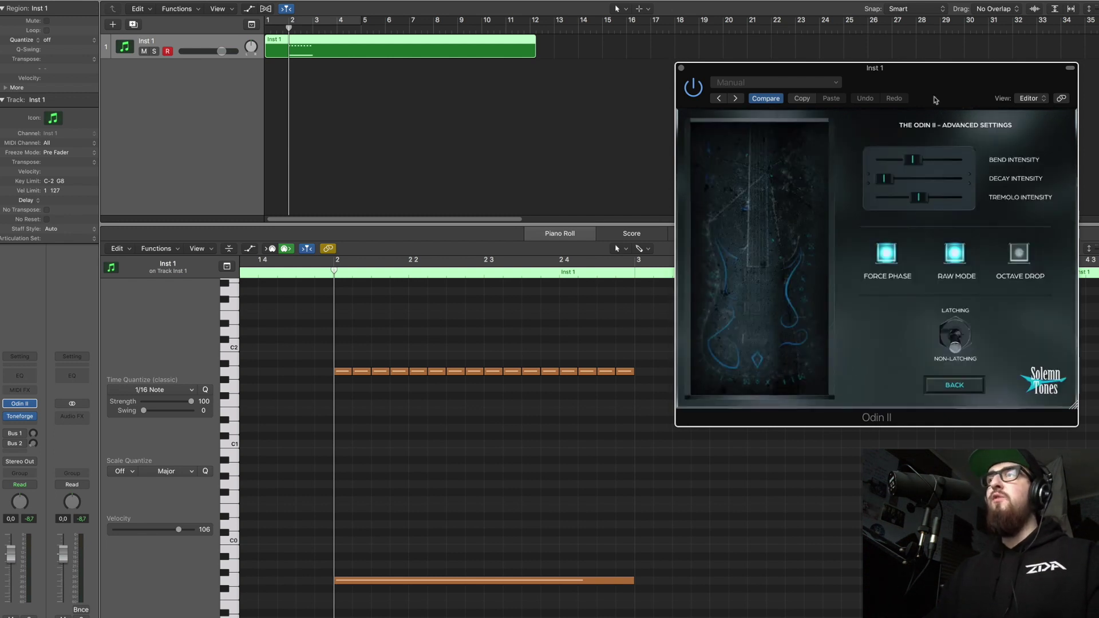
pyautogui.moveTo(948, 91); pyautogui.dragTo(954, 56)
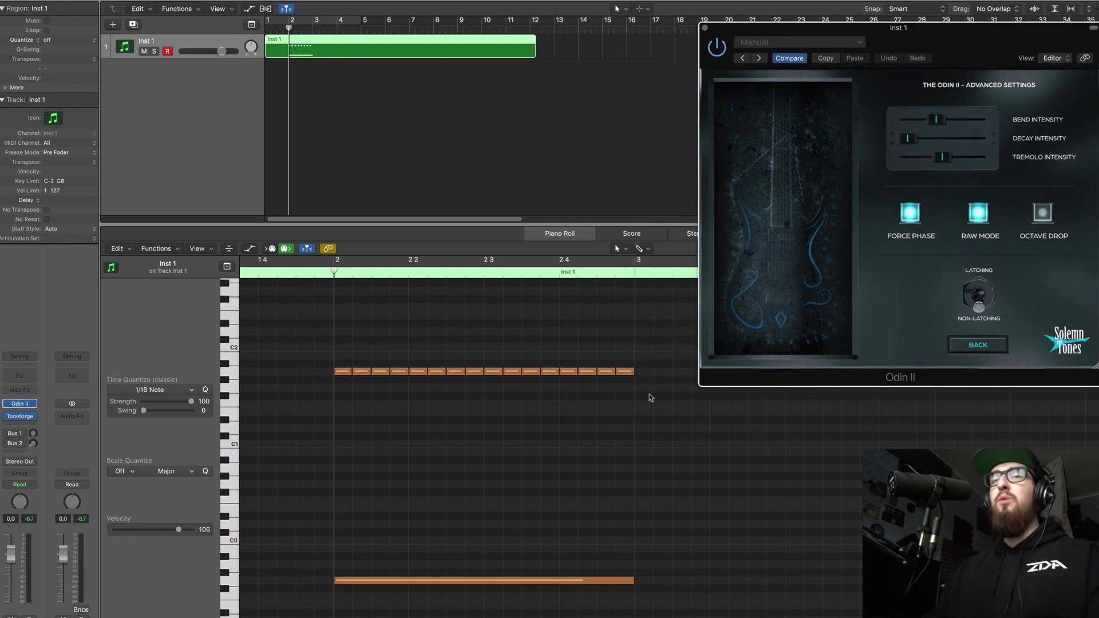
# Add an E3 note from beat 3.3 to bar 4 at velocity 106 and audition it from its start
pyautogui.click(503, 429)
pyautogui.hscroll(10, 504, 430)
pyautogui.scroll(2, 504, 429)
pyautogui.click(491, 273)
pyautogui.moveTo(496, 419)
pyautogui.mouseDown()
pyautogui.moveTo(504, 493)
pyautogui.moveTo(503, 373)
pyautogui.mouseUp()
pyautogui.click(486, 286)
pyautogui.click(488, 274)
pyautogui.press('space')
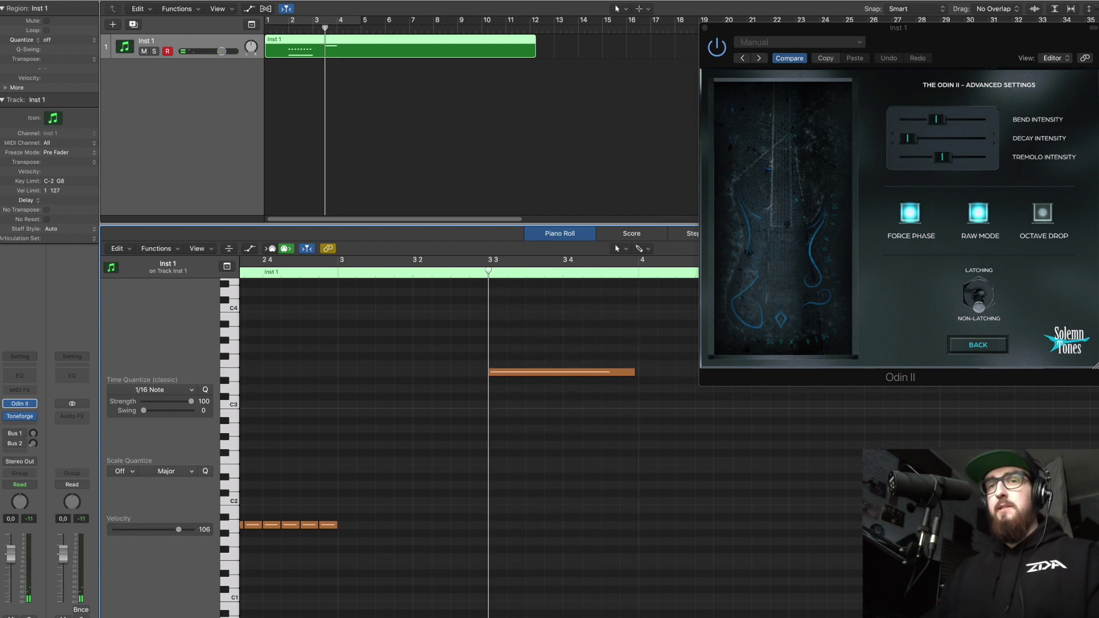
# Show the region's MIDI automation below the notes and set its parameter to Pitch Bend
pyautogui.moveTo(945, 33); pyautogui.dragTo(982, 53)
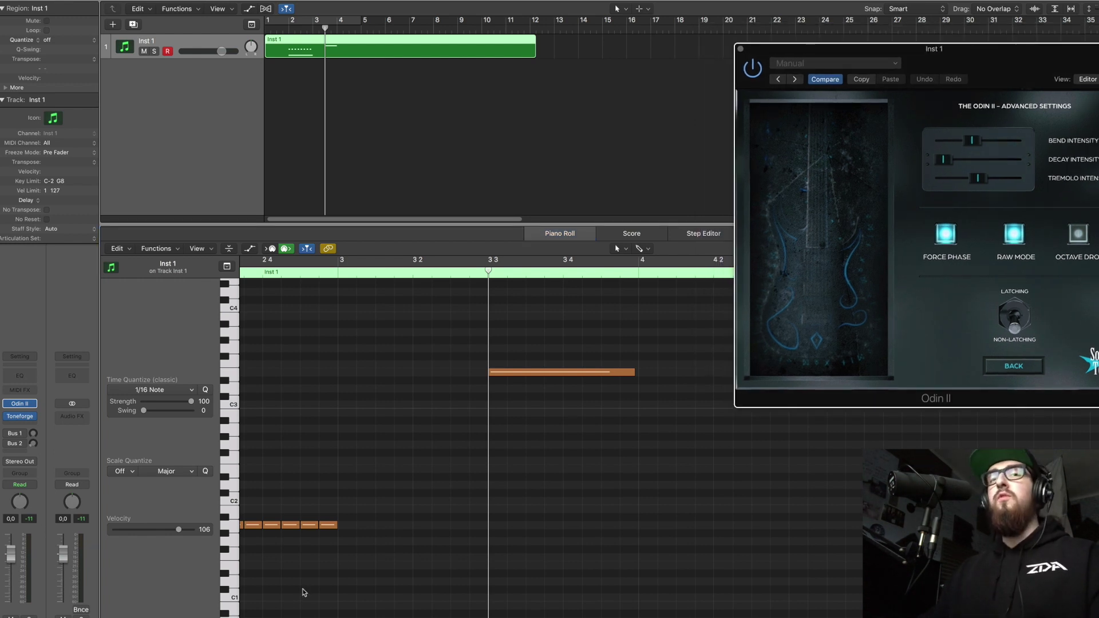
pyautogui.scroll(2, 713, 449)
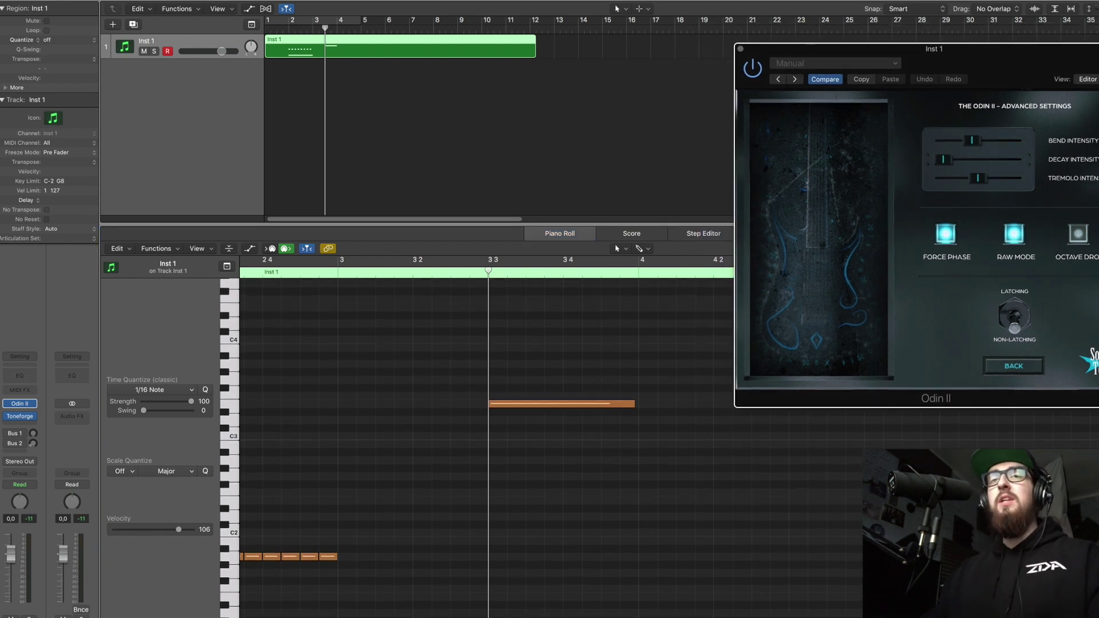
pyautogui.scroll(-5, 452, 385)
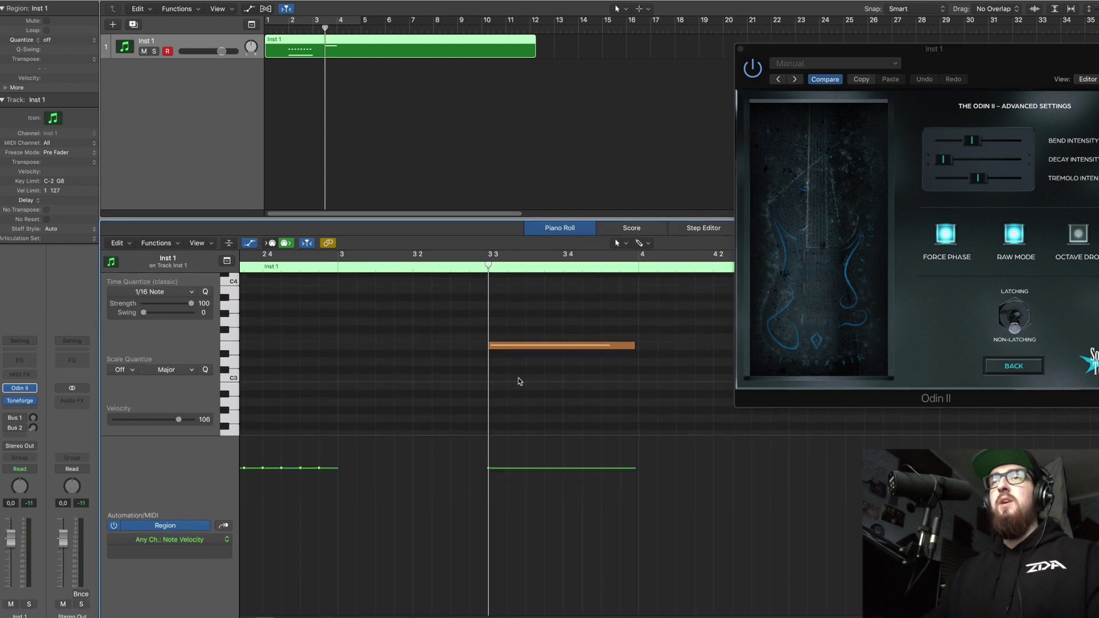
pyautogui.click(191, 543)
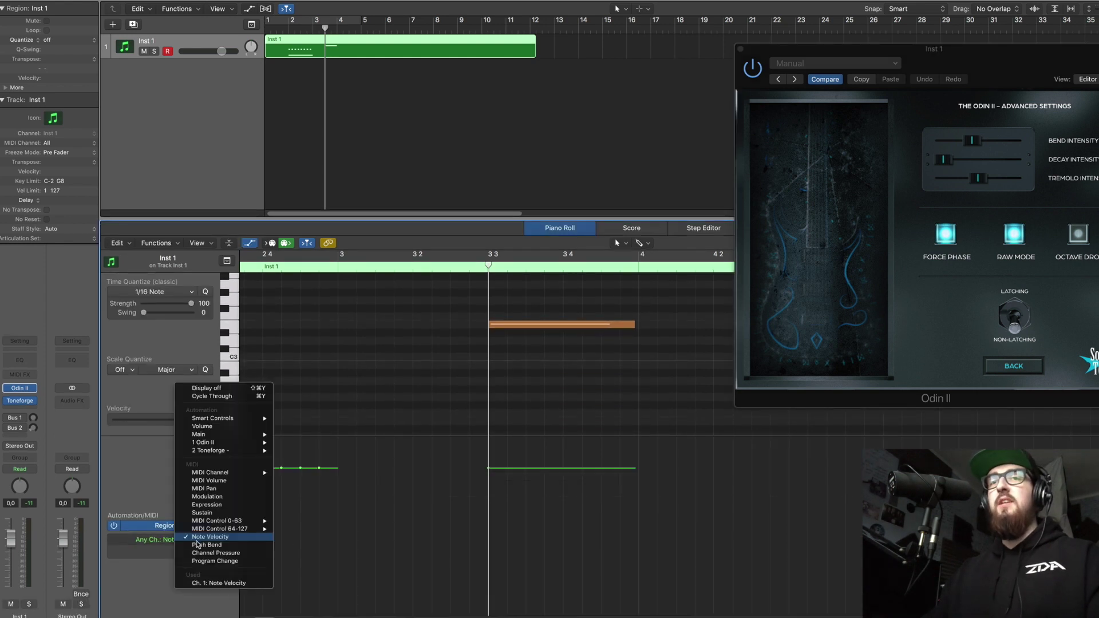
pyautogui.click(225, 552)
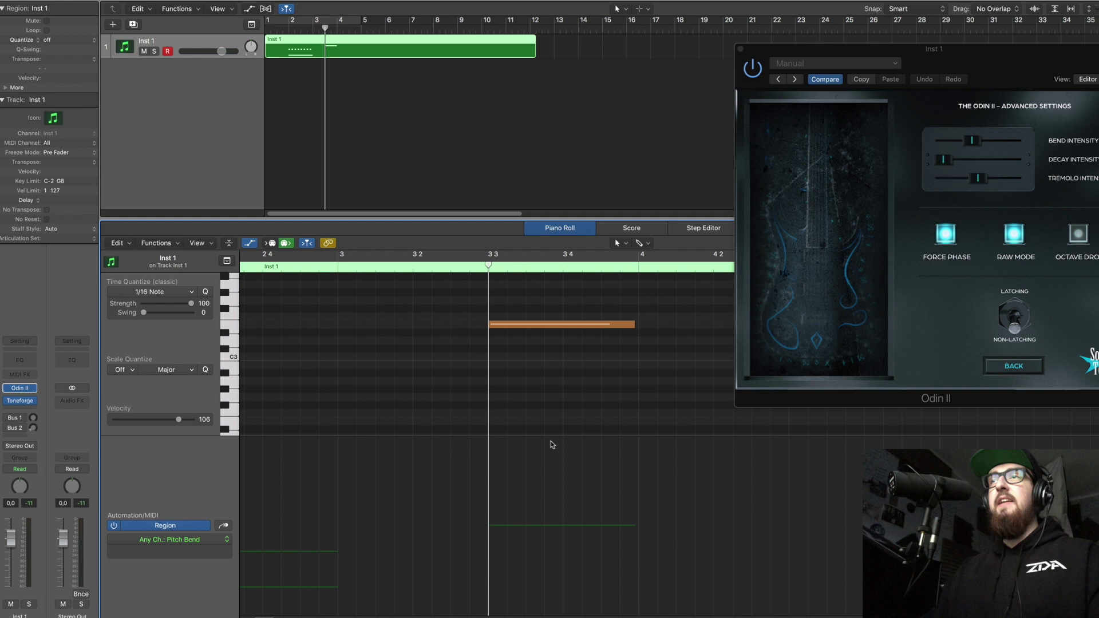
# Draw a pitch bend curve starting at 0 before the E3 note, rising to about 9 near beat 3.4 and returning to 0
pyautogui.click(619, 243)
pyautogui.click(610, 576)
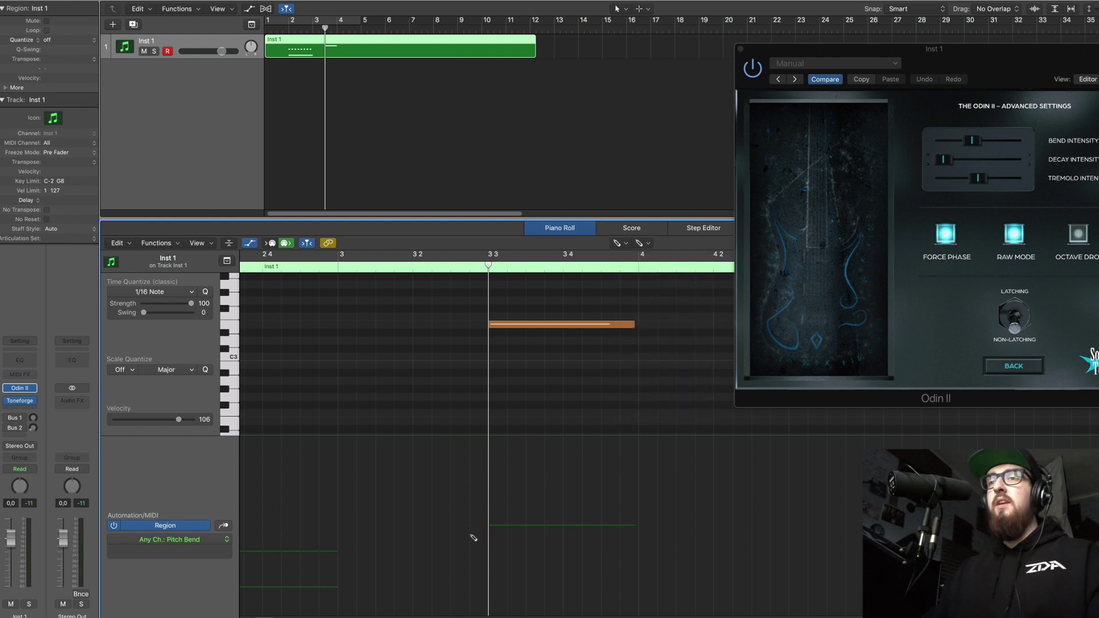
pyautogui.click(464, 525)
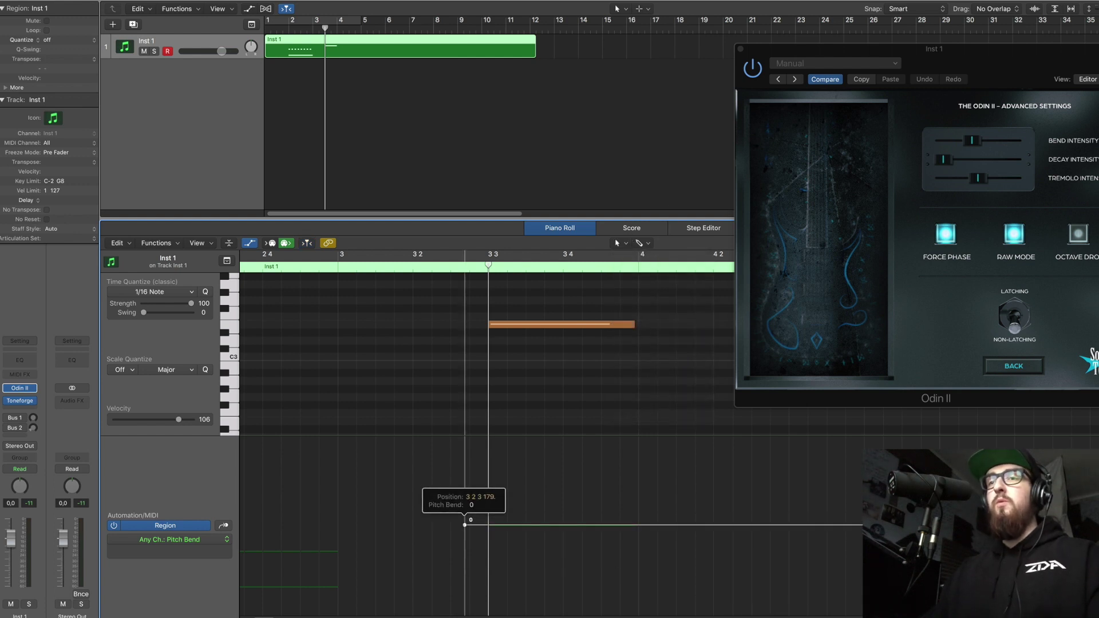
pyautogui.click(618, 243)
pyautogui.click(635, 268)
pyautogui.click(529, 525)
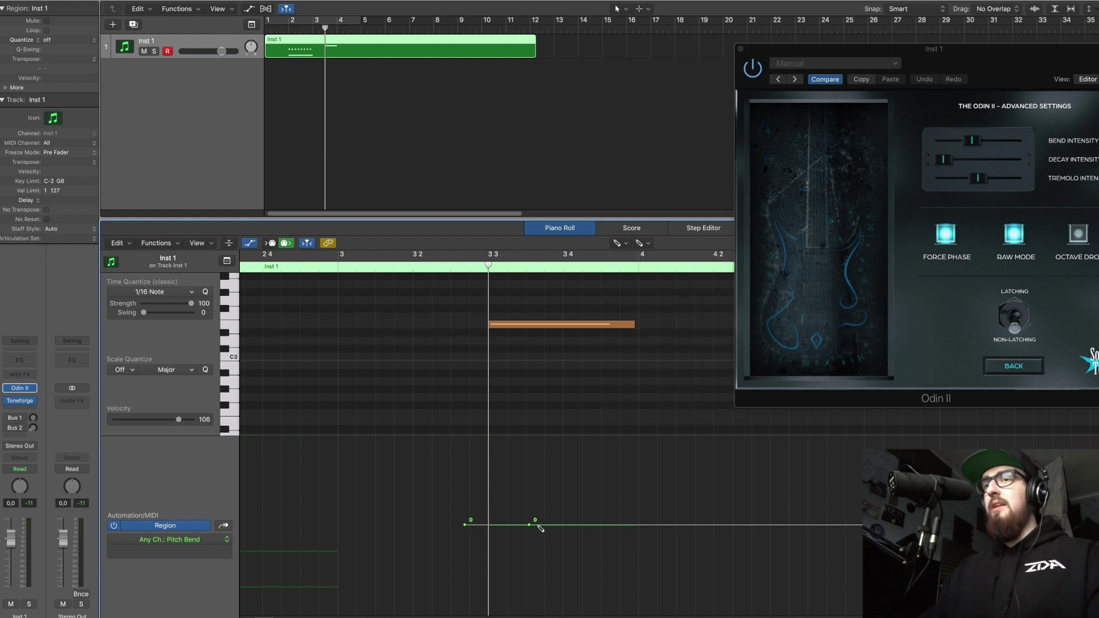
pyautogui.moveTo(540, 527)
pyautogui.mouseDown()
pyautogui.moveTo(572, 512)
pyautogui.moveTo(605, 525)
pyautogui.mouseUp()
pyautogui.click(623, 245)
pyautogui.click(635, 256)
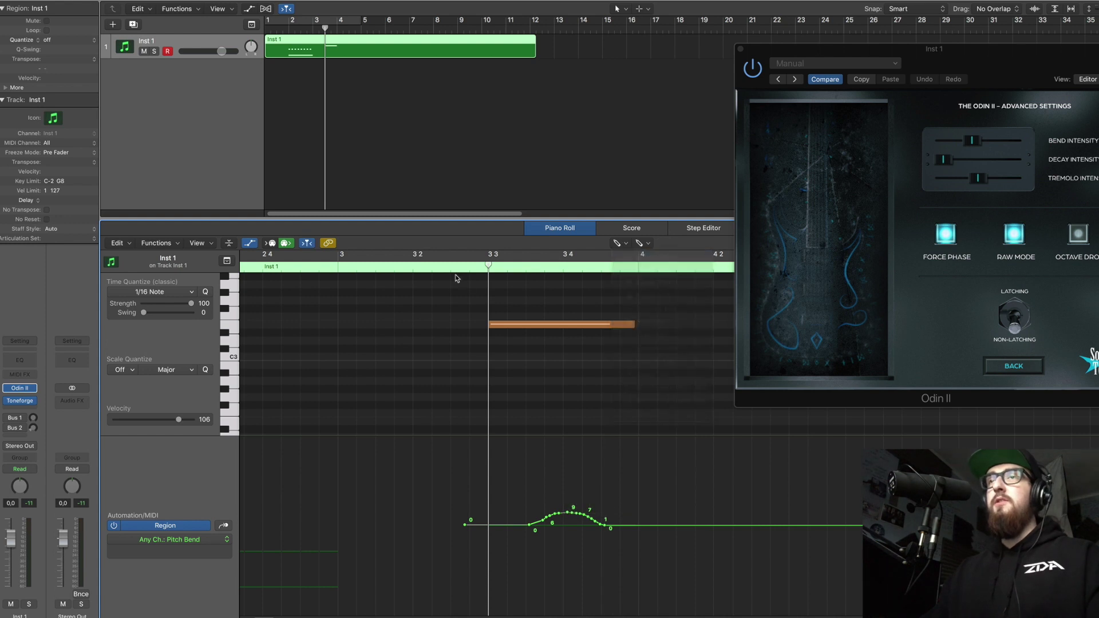
# Play back the bent E3 note from just before beat 3.3
pyautogui.click(470, 269)
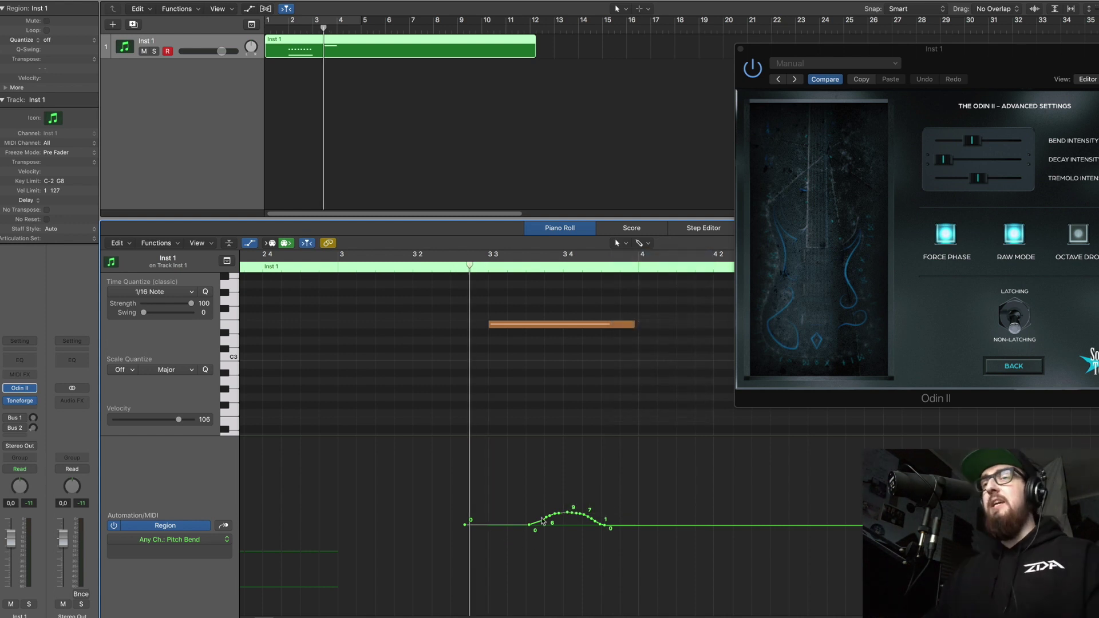
pyautogui.press('space')
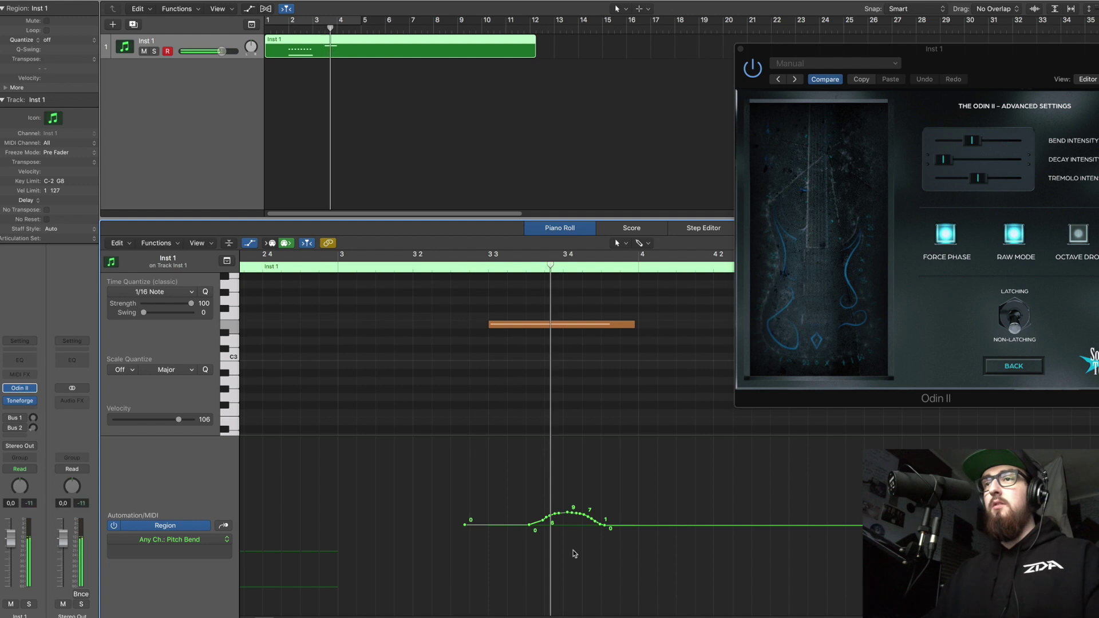
pyautogui.press('space')
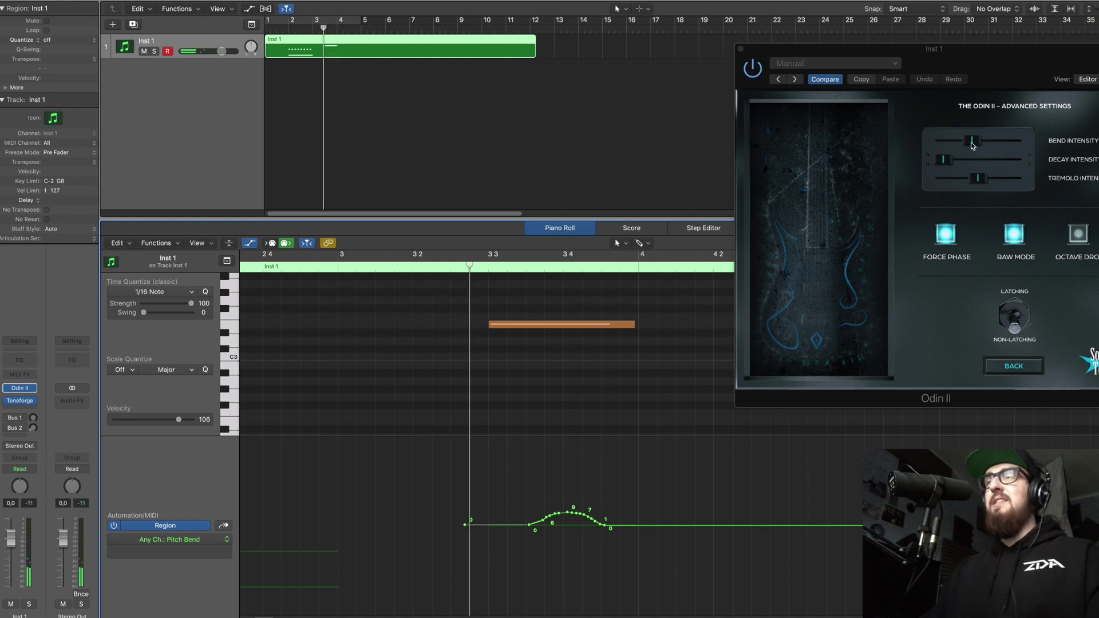
# Replay the bent note and lower the Bend Intensity to its minimum for comparison
pyautogui.moveTo(988, 72); pyautogui.dragTo(984, 77)
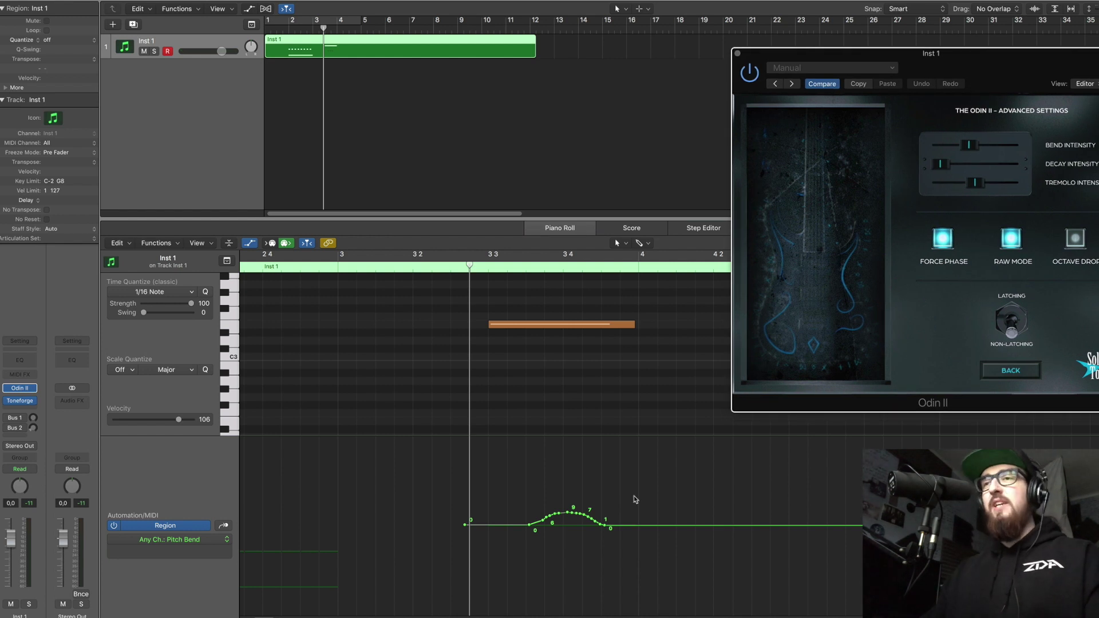
pyautogui.press('space')
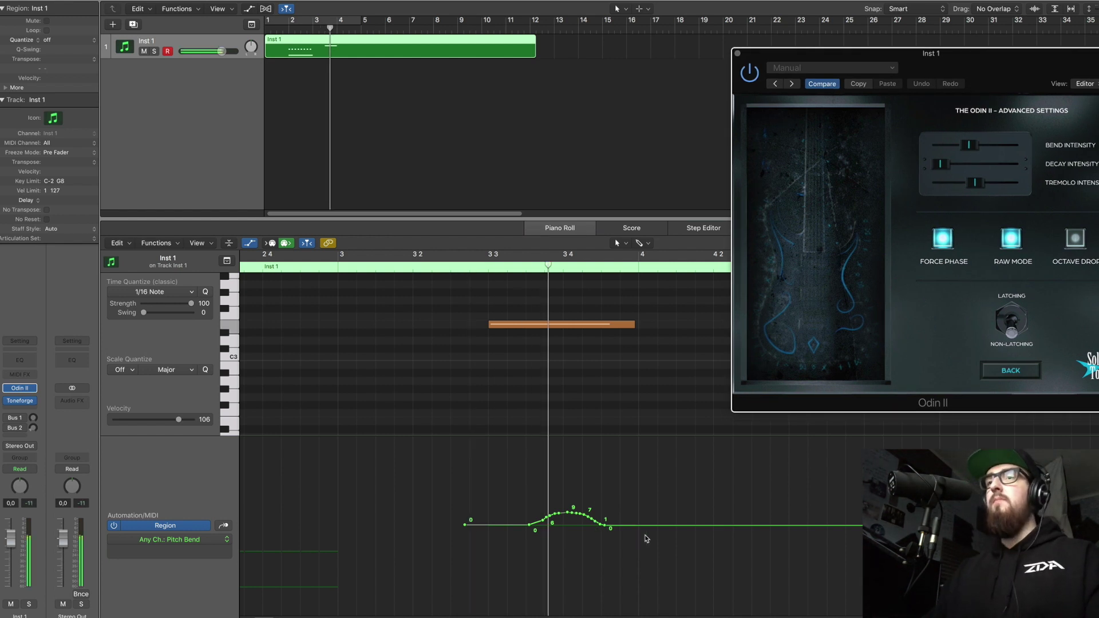
pyautogui.moveTo(969, 144); pyautogui.dragTo(877, 153)
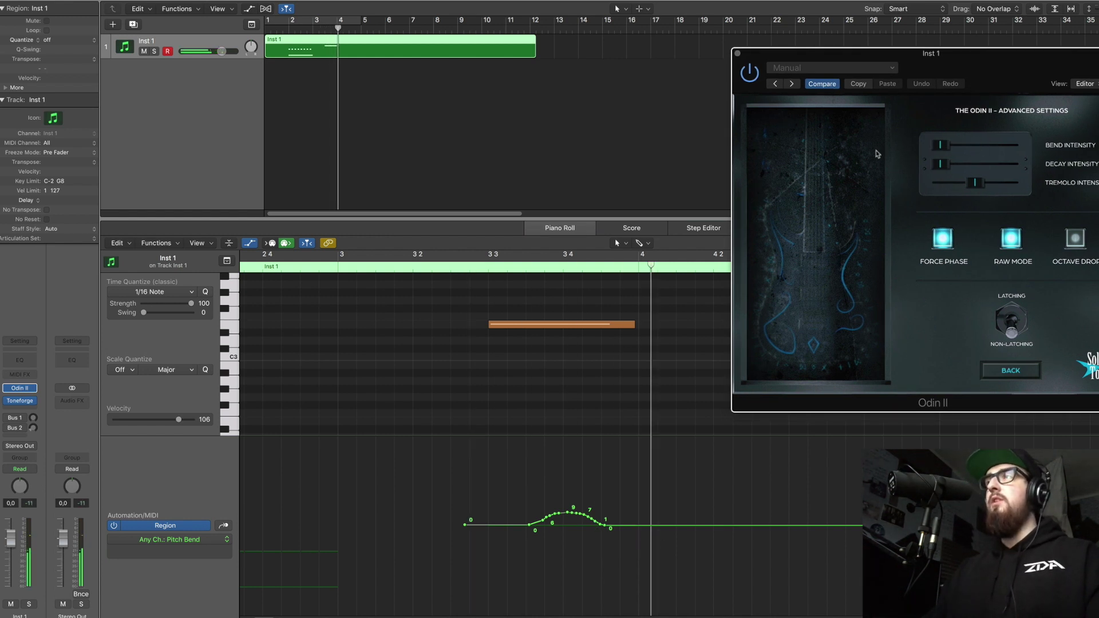
pyautogui.click(462, 254)
pyautogui.press('space')
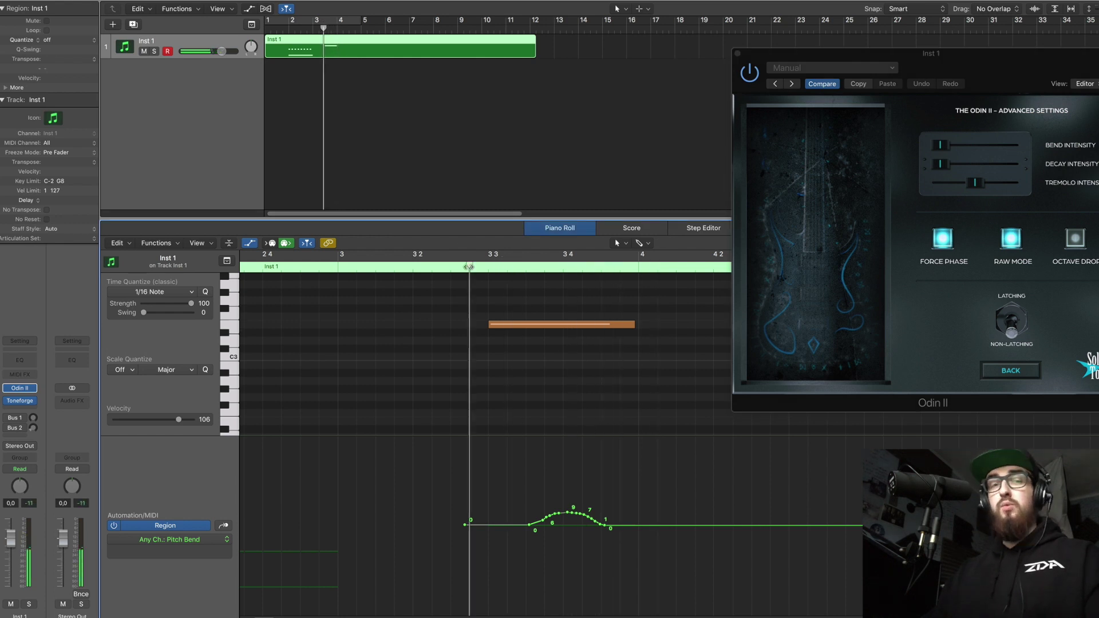
# Set the Bend Intensity to the middle of its range and play the bent note again
pyautogui.moveTo(944, 148); pyautogui.dragTo(975, 145)
pyautogui.press('space')
pyautogui.press('space')
pyautogui.press('space')
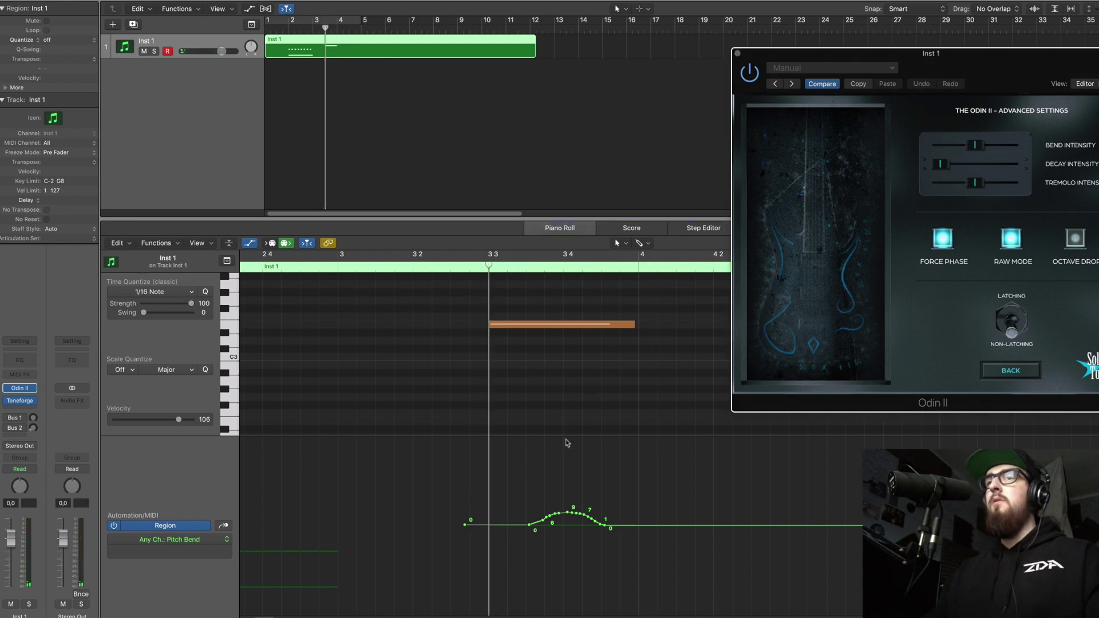
# Listen to the bend with a higher Bend Intensity and return the control to the middle
pyautogui.click(469, 270)
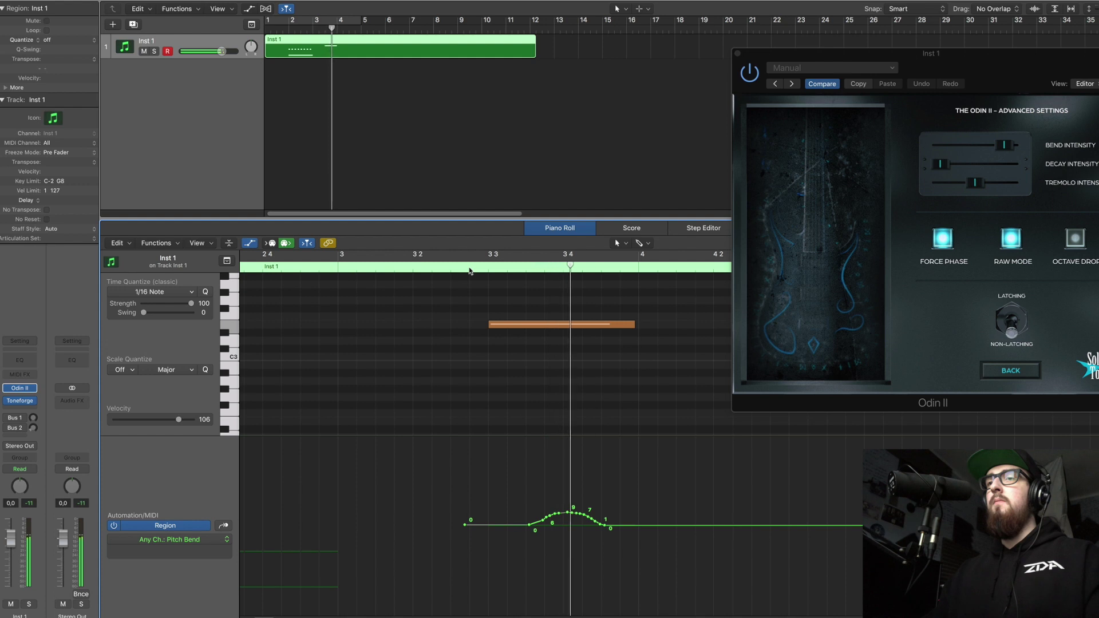
pyautogui.press('space')
pyautogui.moveTo(999, 148); pyautogui.dragTo(975, 146)
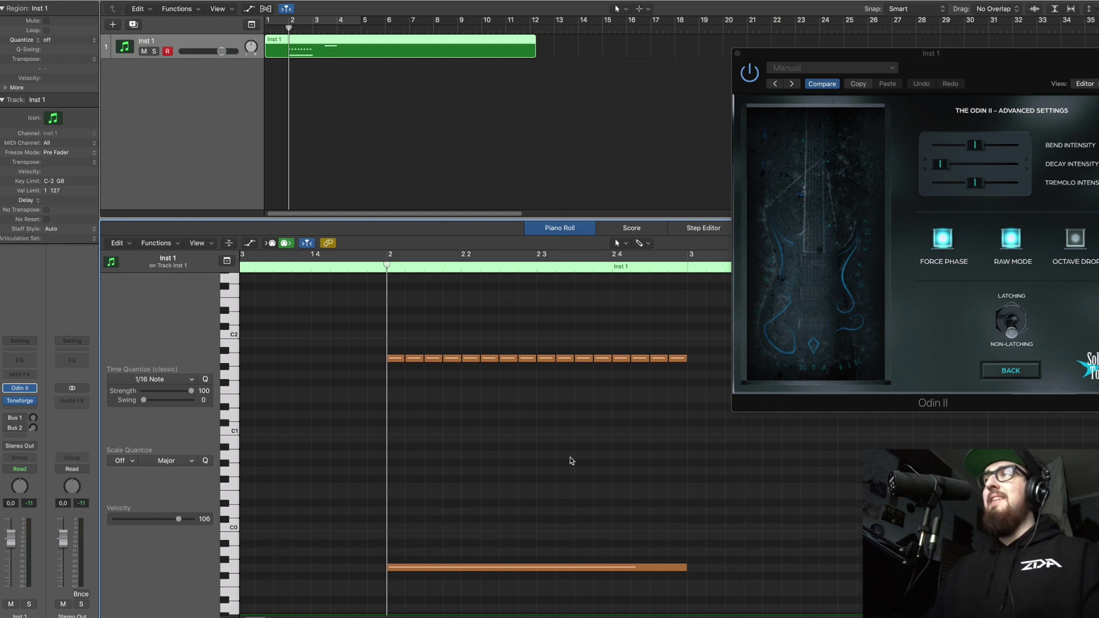
# Raise the Decay Intensity above the middle of its range and undo the change
pyautogui.moveTo(944, 167); pyautogui.dragTo(991, 167)
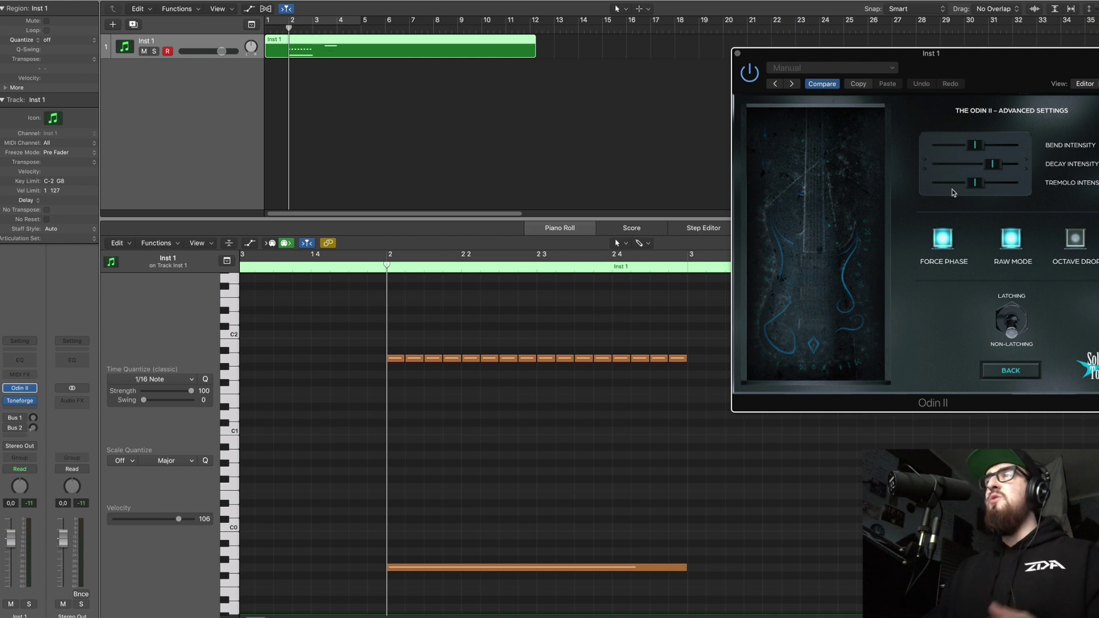
pyautogui.press('super+z')
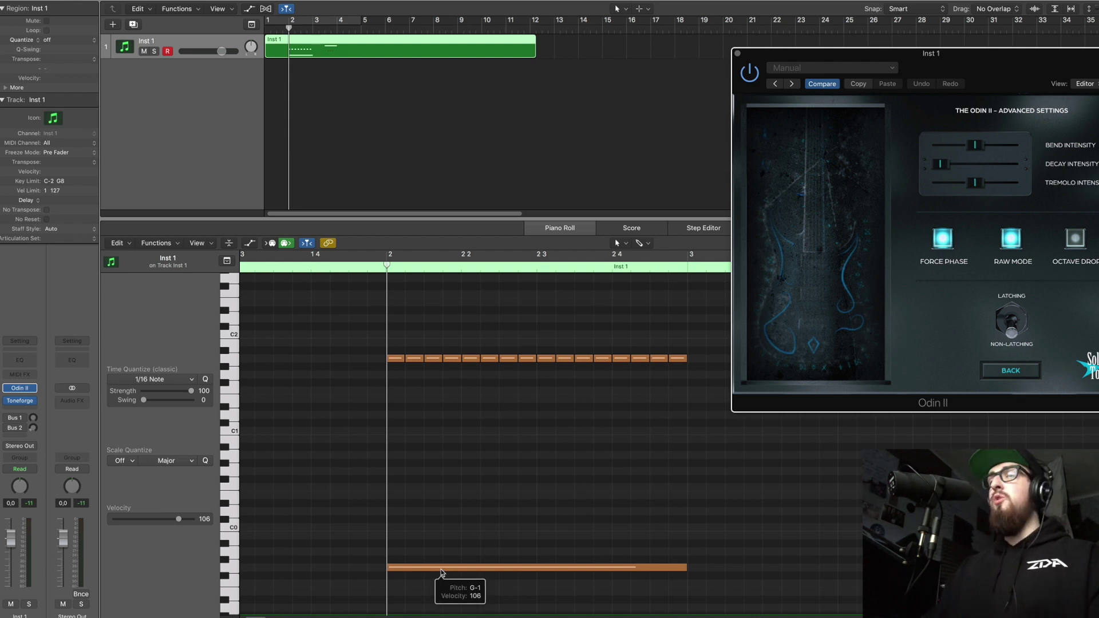
# Select the long G-1 keyswitch note, raise the Tremolo Intensity close to its maximum and return it to the middle
pyautogui.click(456, 568)
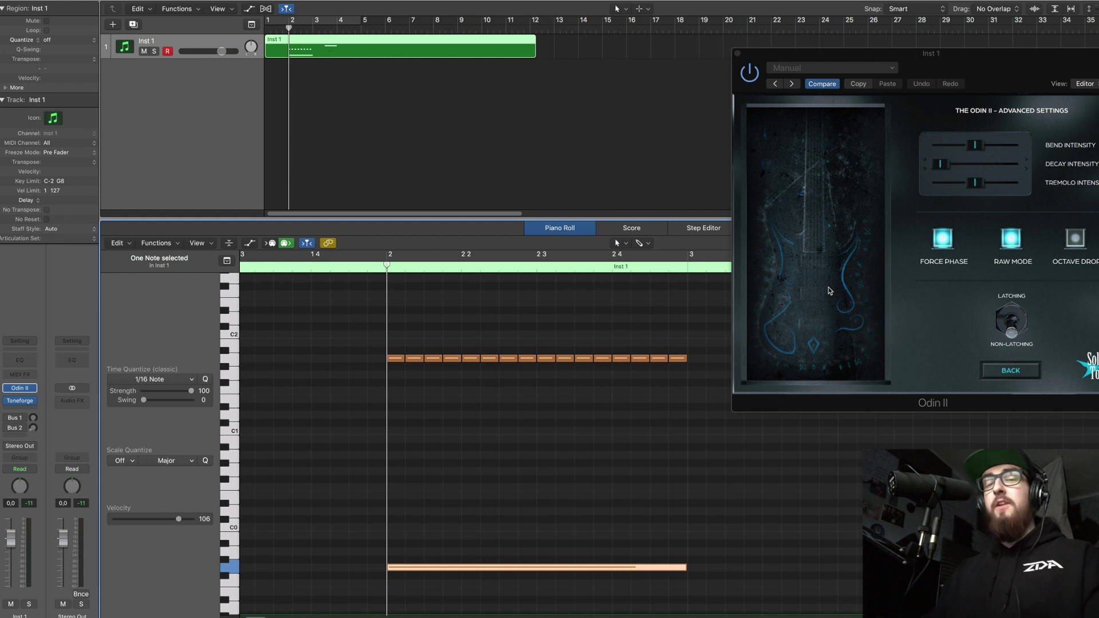
pyautogui.moveTo(976, 182); pyautogui.dragTo(1015, 182)
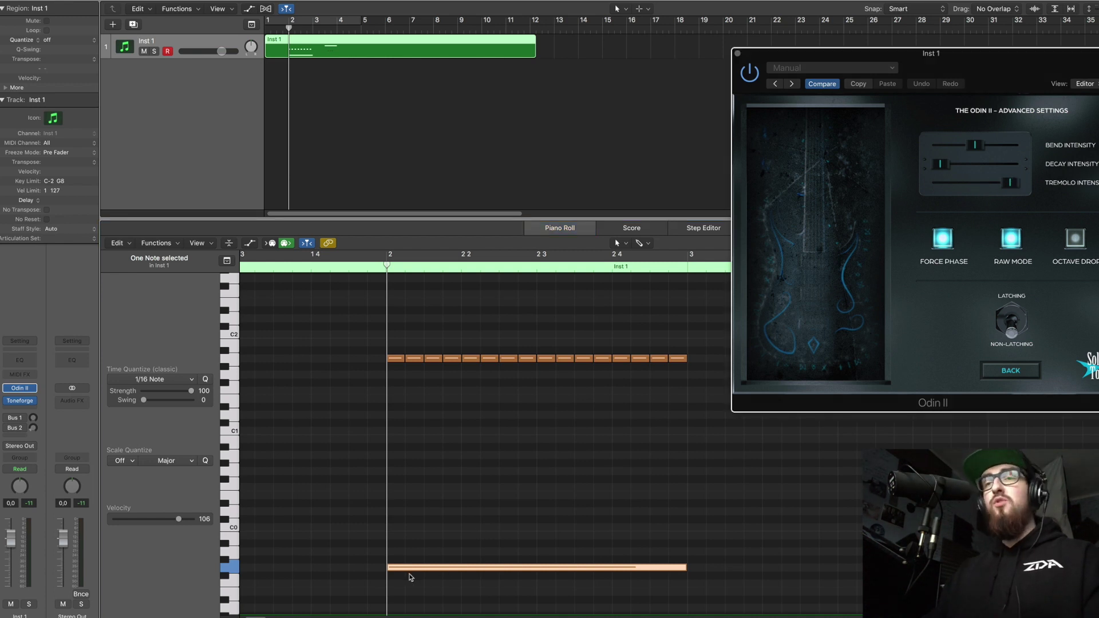
pyautogui.moveTo(422, 575)
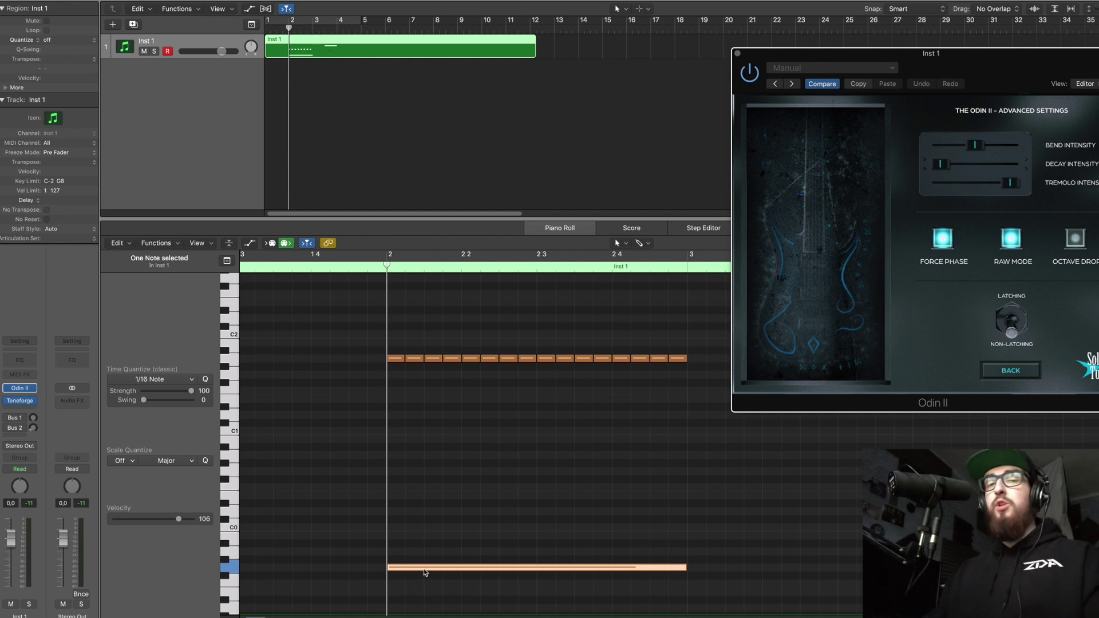
pyautogui.moveTo(1010, 186); pyautogui.dragTo(978, 184)
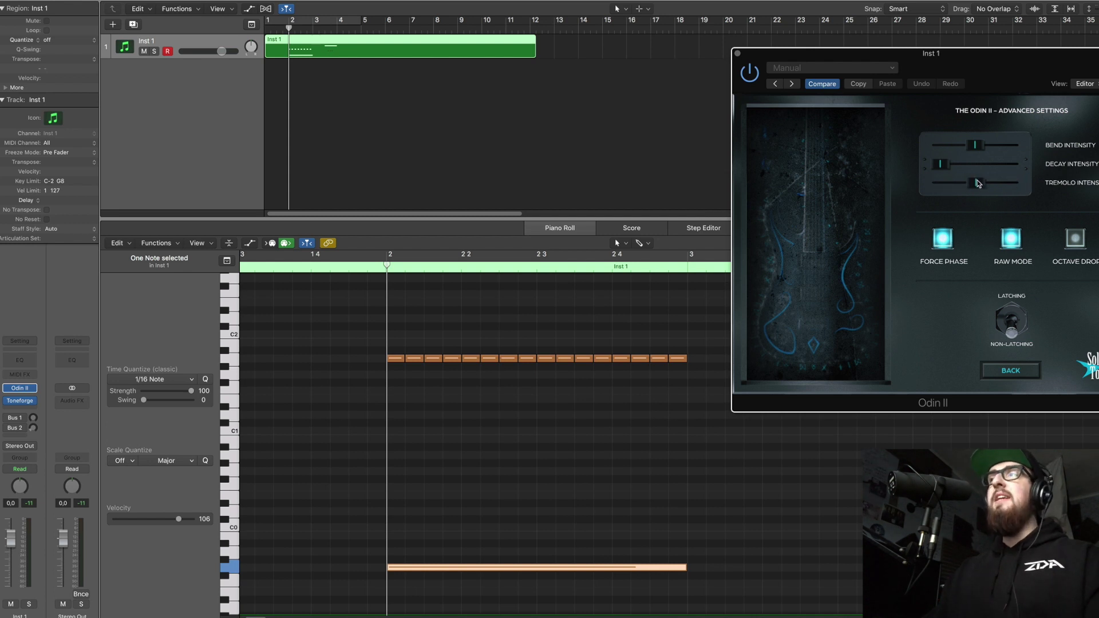
pyautogui.click(944, 241)
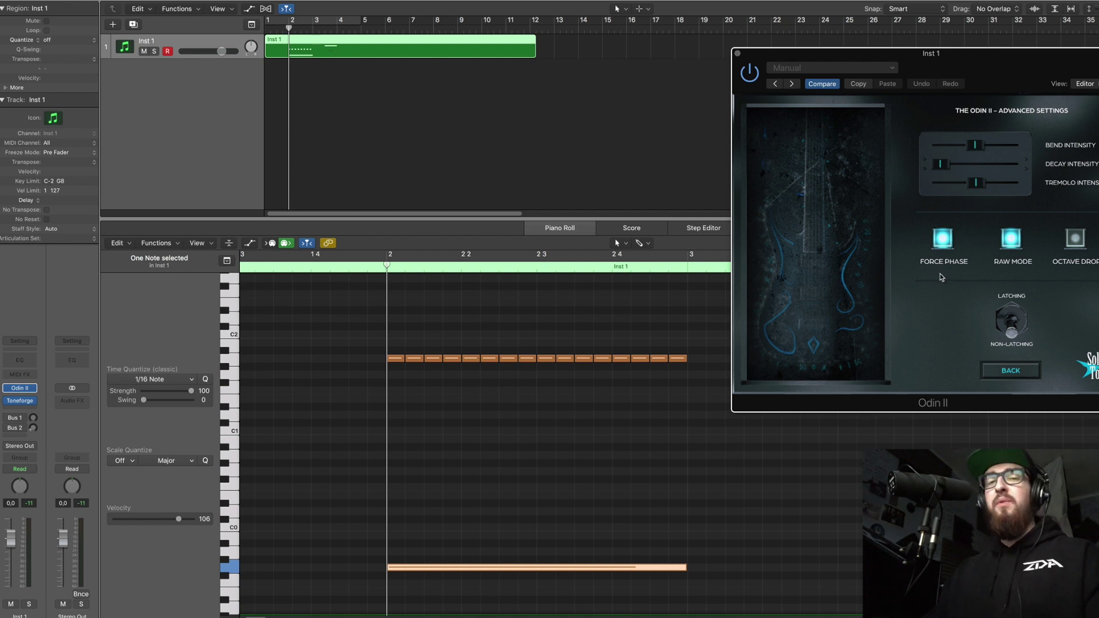
pyautogui.click(946, 252)
pyautogui.click(945, 266)
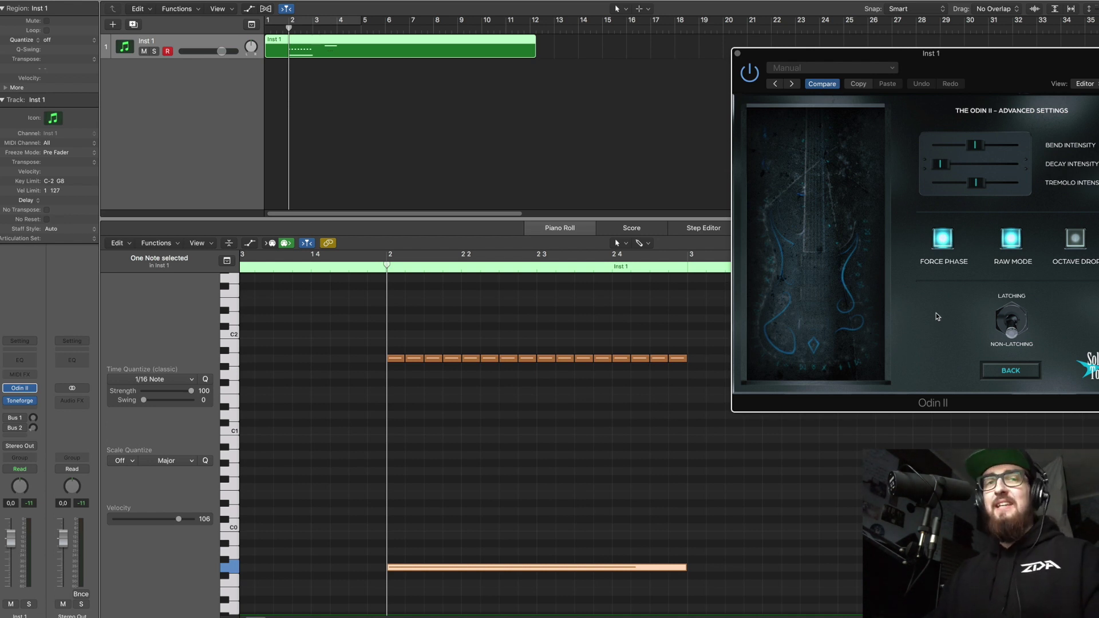
# Switch Raw Mode off and back on in the advanced settings
pyautogui.click(1012, 239)
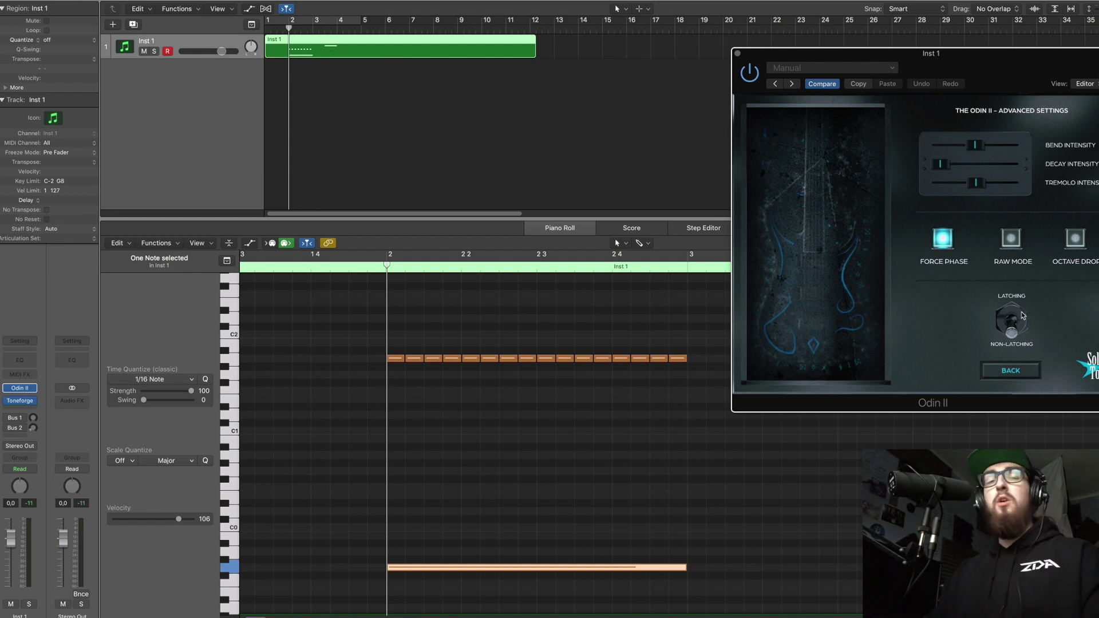
pyautogui.click(1013, 239)
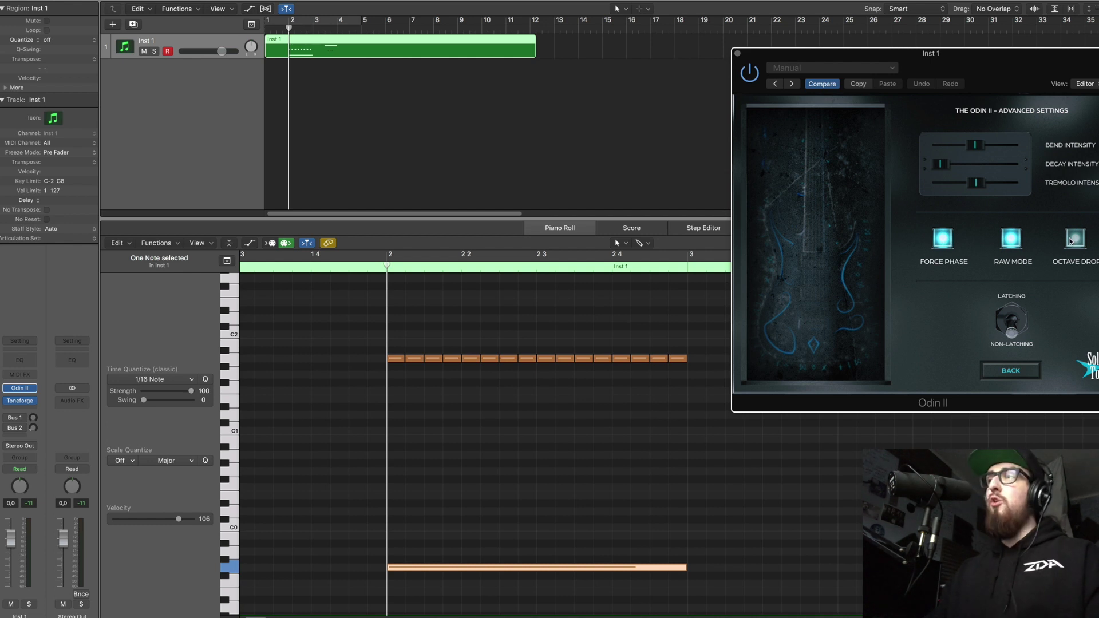
# Turn on Octave Drop in the advanced settings
pyautogui.click(1068, 261)
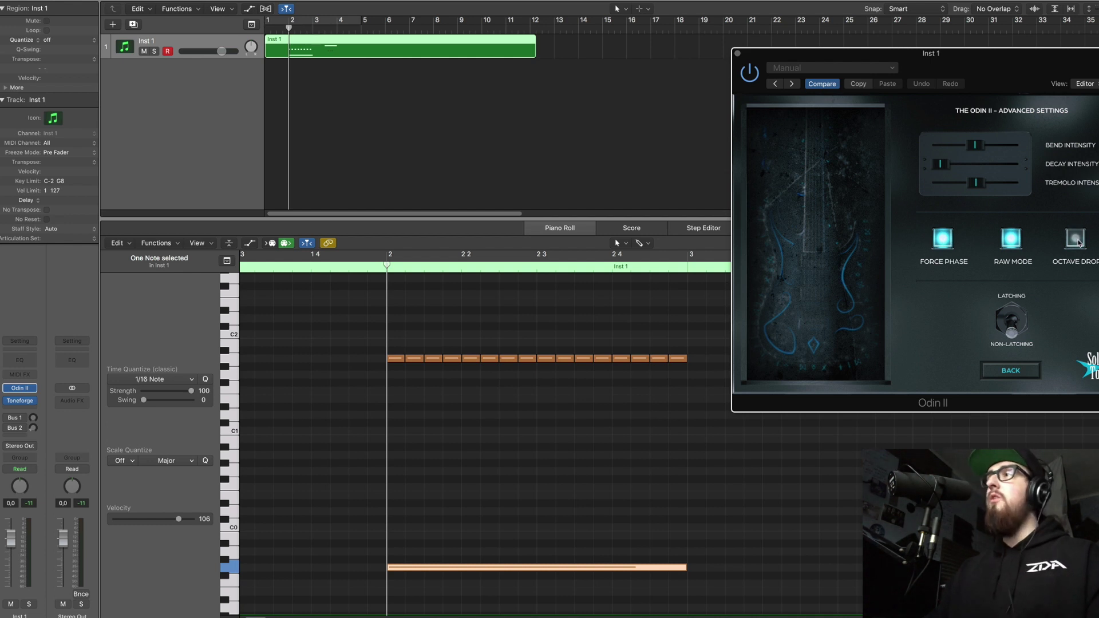
pyautogui.click(1074, 241)
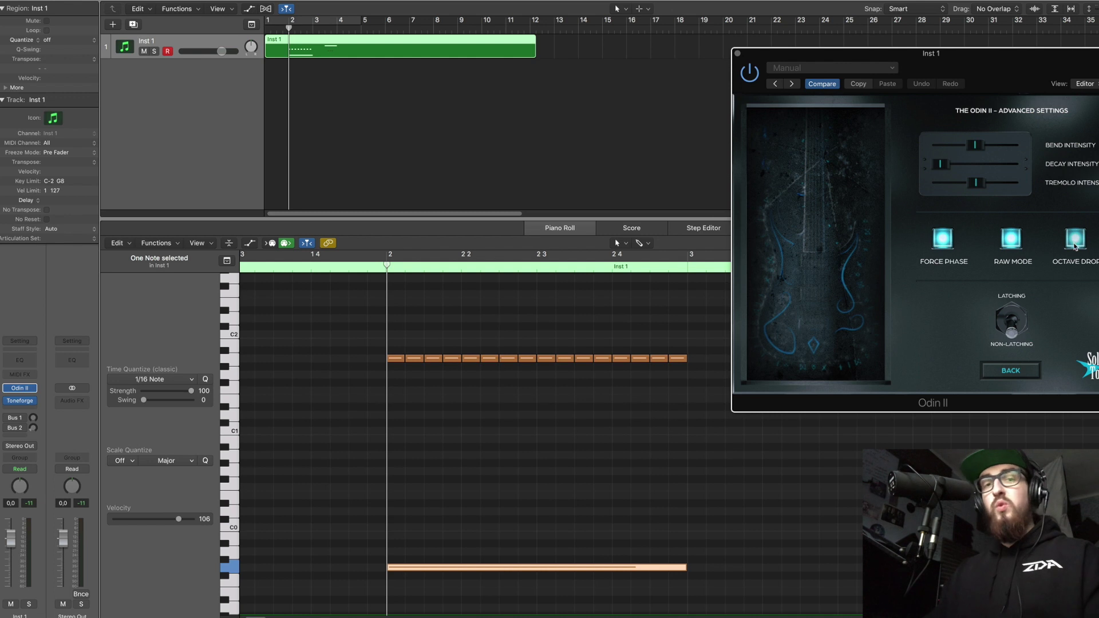
pyautogui.click(1074, 246)
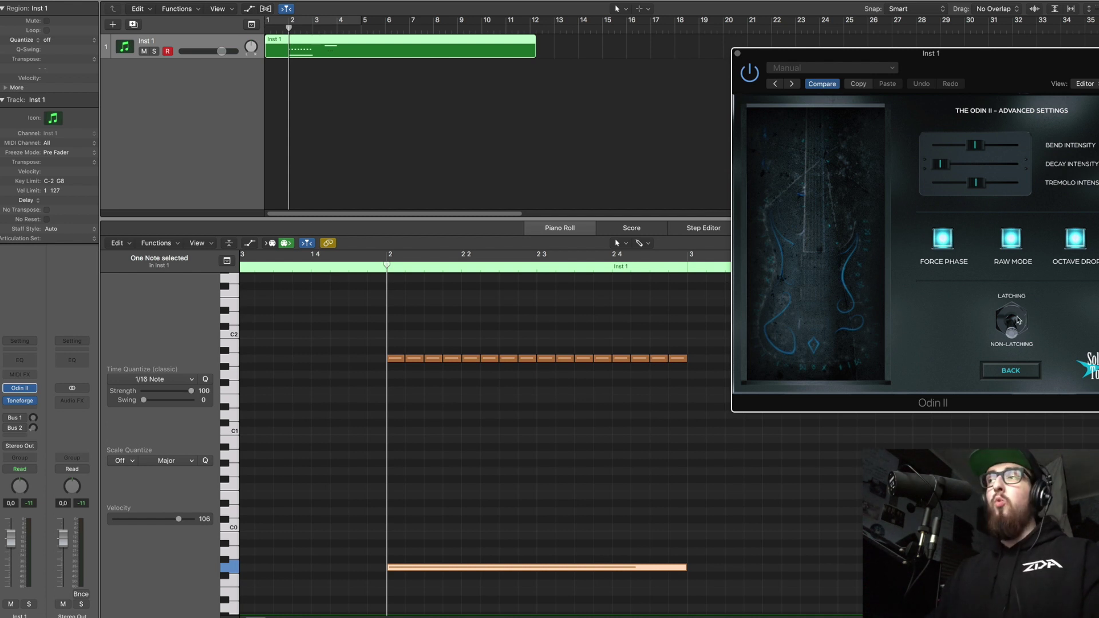
# Shorten the G-1 keyswitch note and place it so it starts just before bar 2 and ends just after it
pyautogui.click(479, 542)
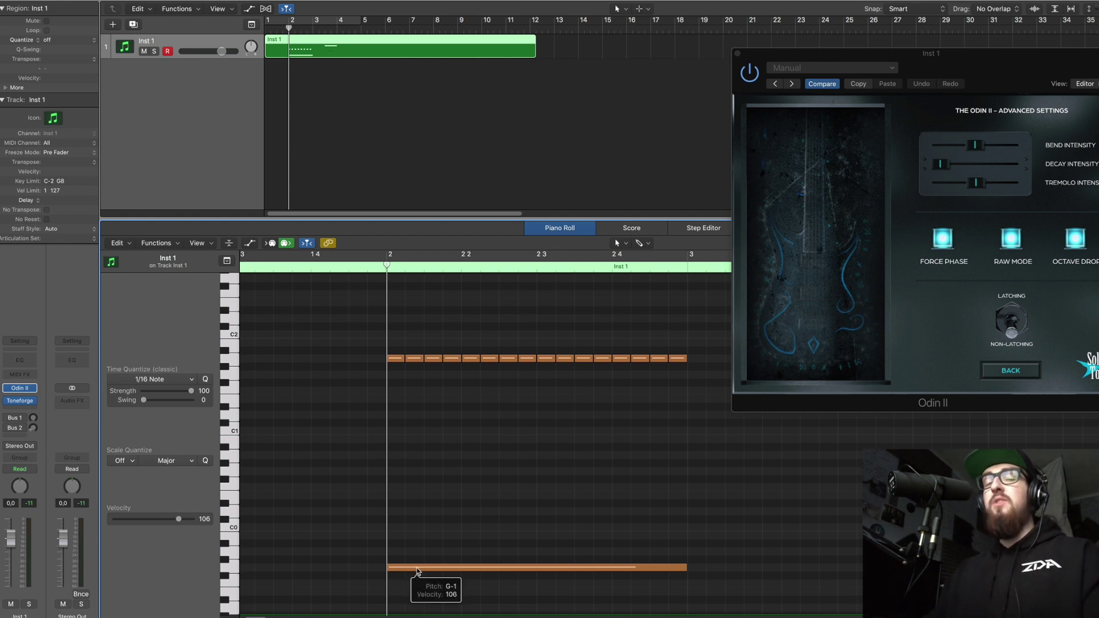
pyautogui.click(681, 568)
pyautogui.moveTo(681, 569); pyautogui.dragTo(376, 568)
pyautogui.click(367, 369)
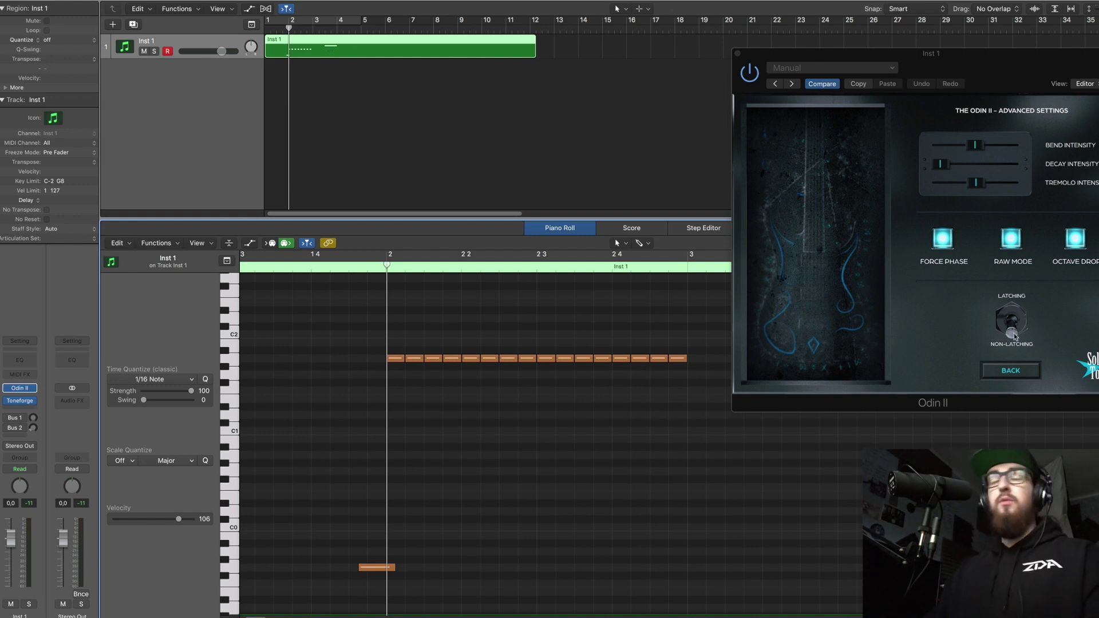
# Return from the advanced settings to the Odin II main page and close the Piano Roll
pyautogui.click(1016, 373)
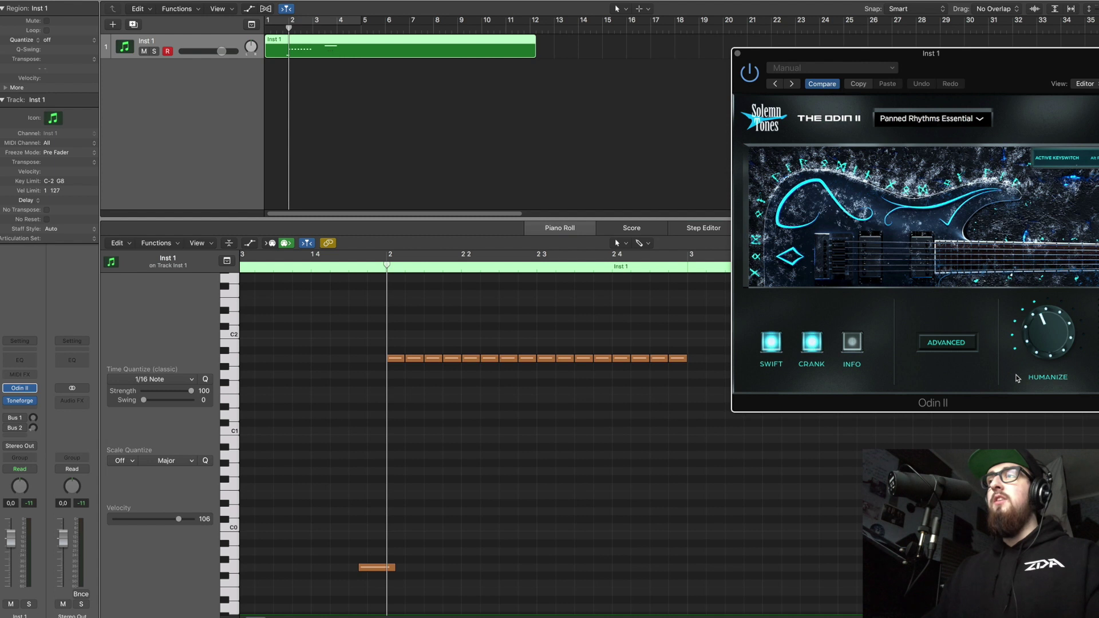
pyautogui.click(964, 348)
pyautogui.click(1017, 371)
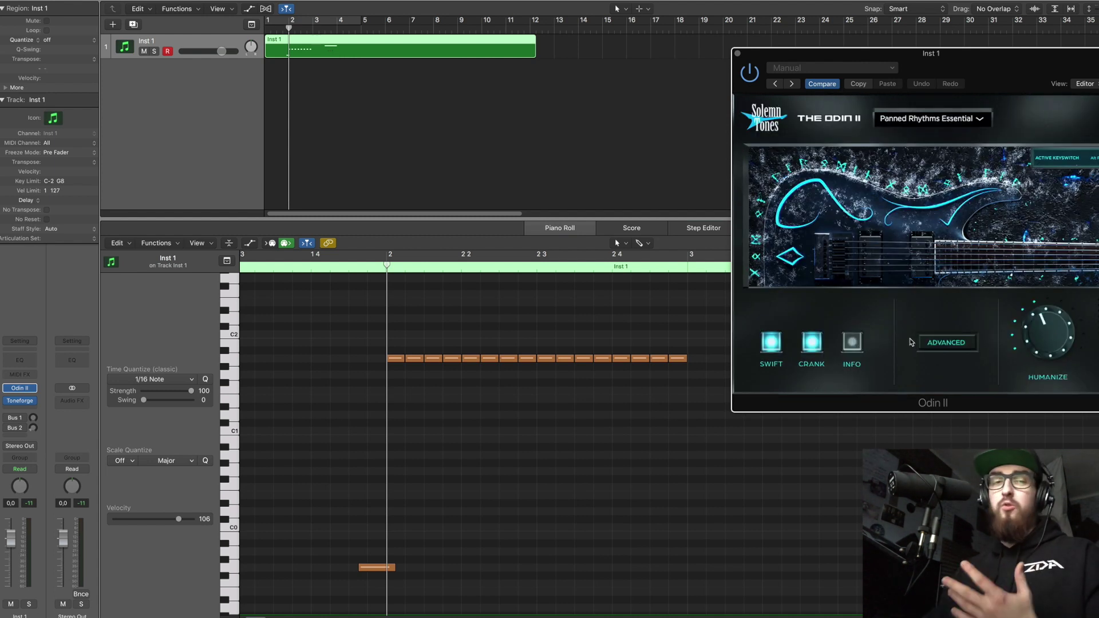
pyautogui.click(772, 346)
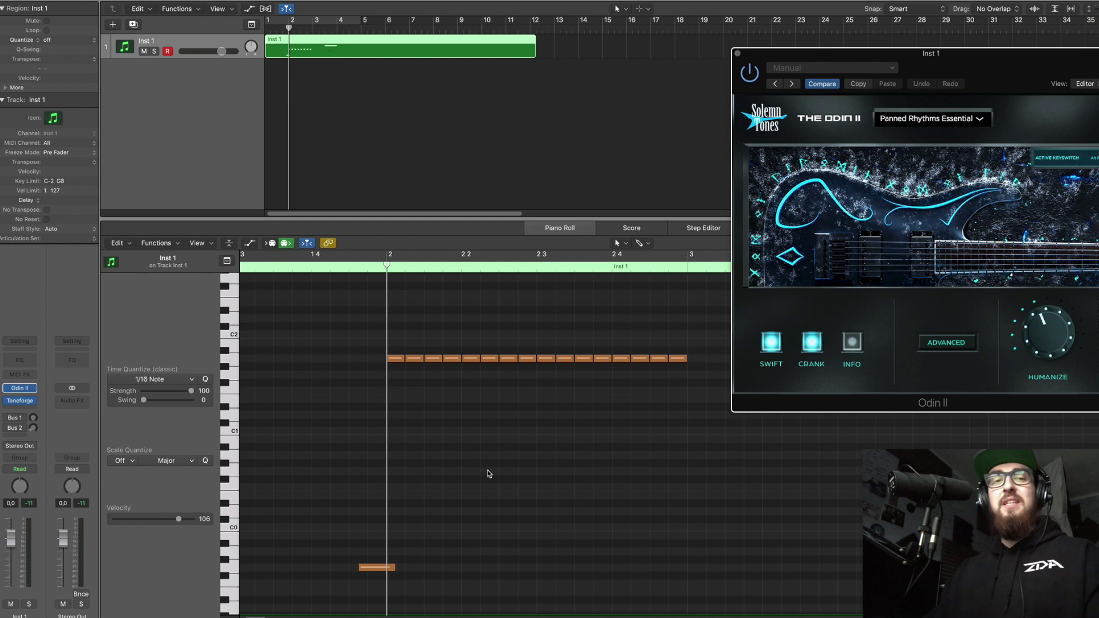
pyautogui.press('e')
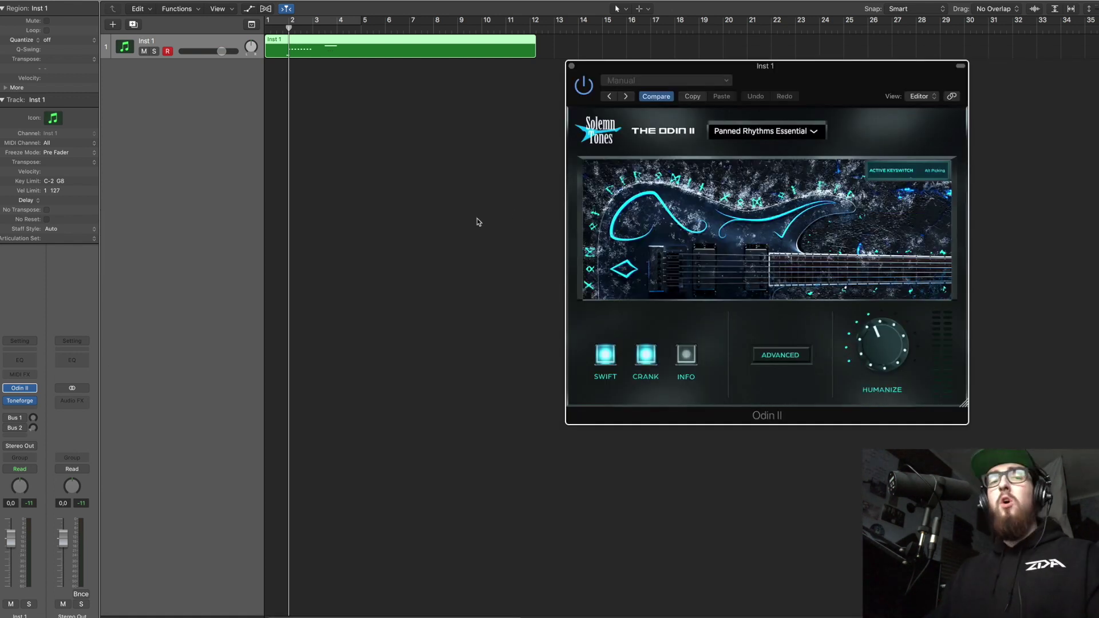